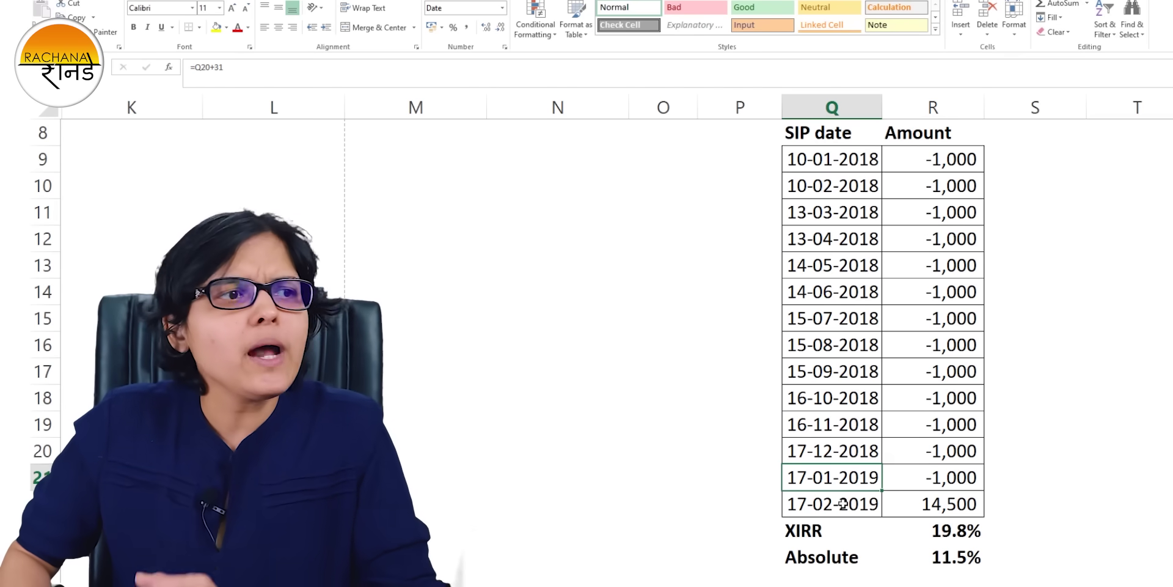
Inspect the final SIP date in Q22, the amount in R22 and the Absolute return formula in R24.
click(842, 504)
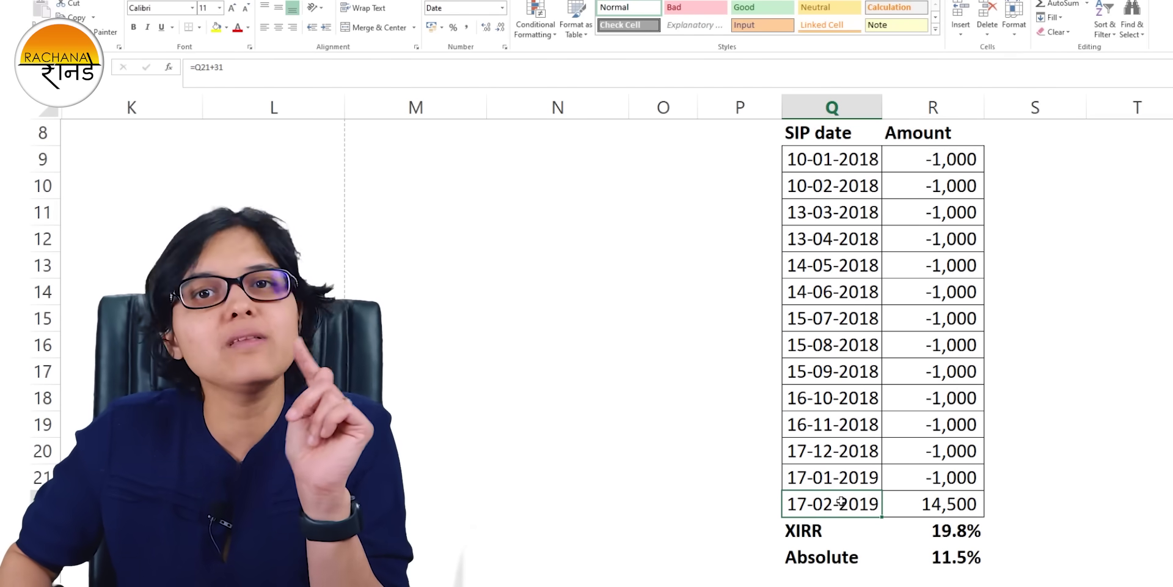
click(946, 507)
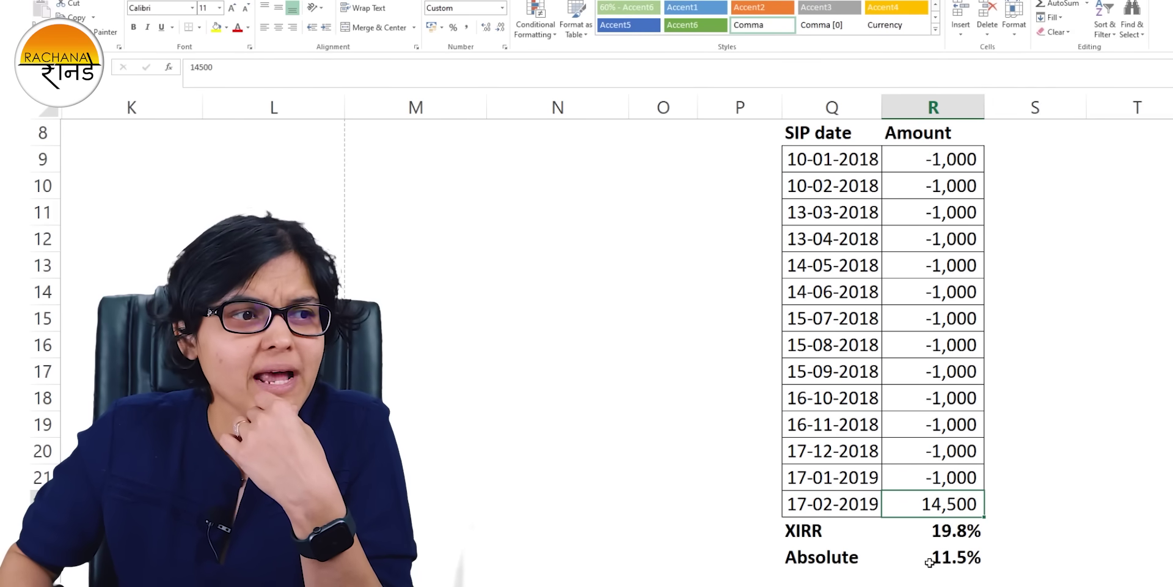
click(950, 558)
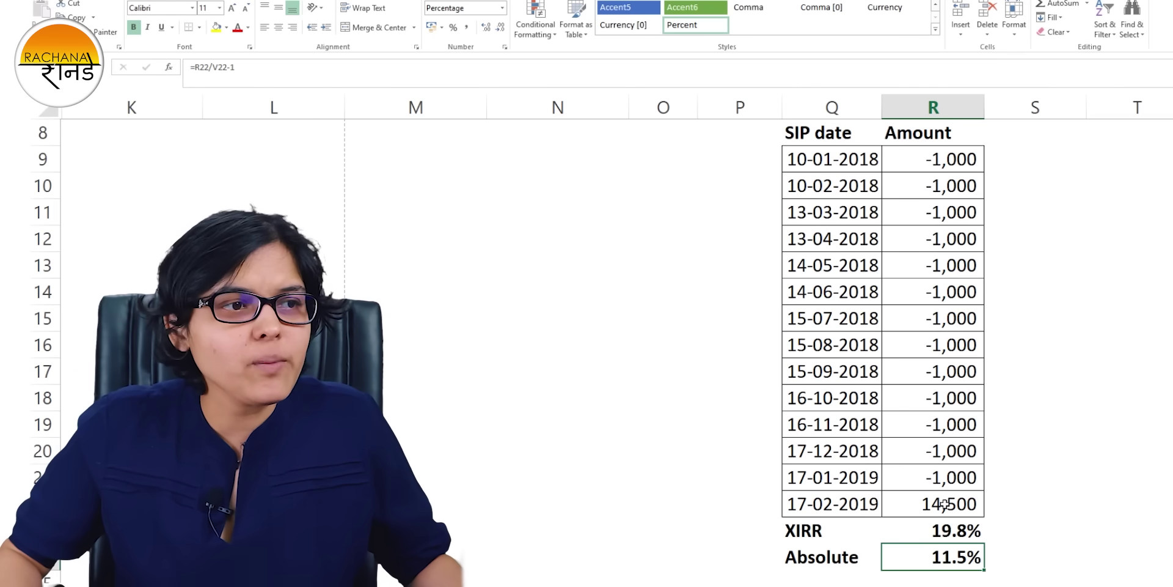
Enter the total invested amount 13000 in cell O13 and the final value 14500 in cell O14.
drag(939, 159, 974, 477)
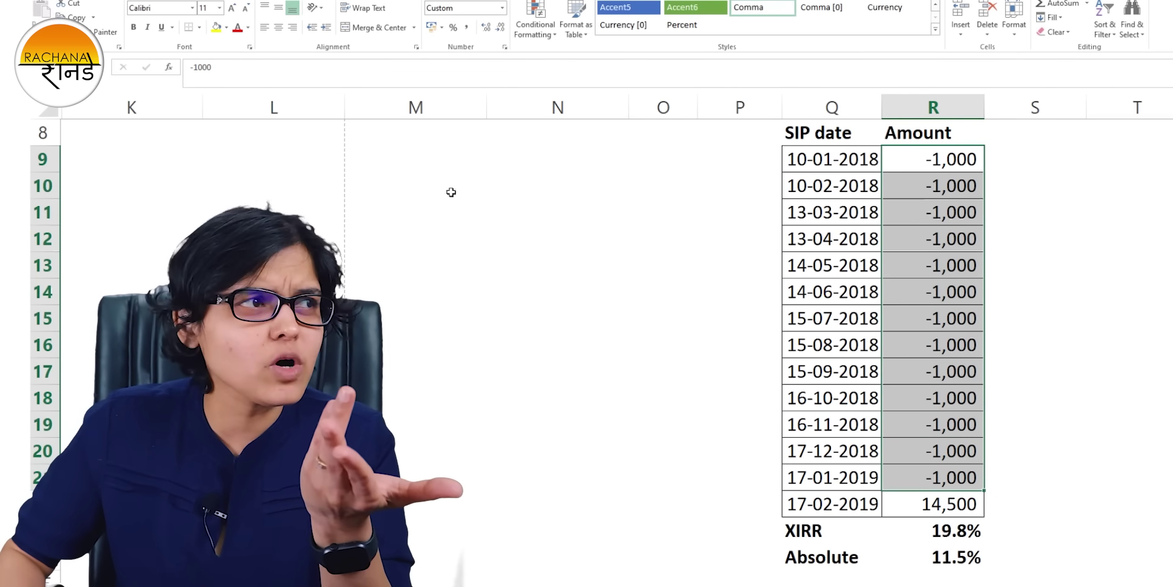
click(682, 261)
text(13000)
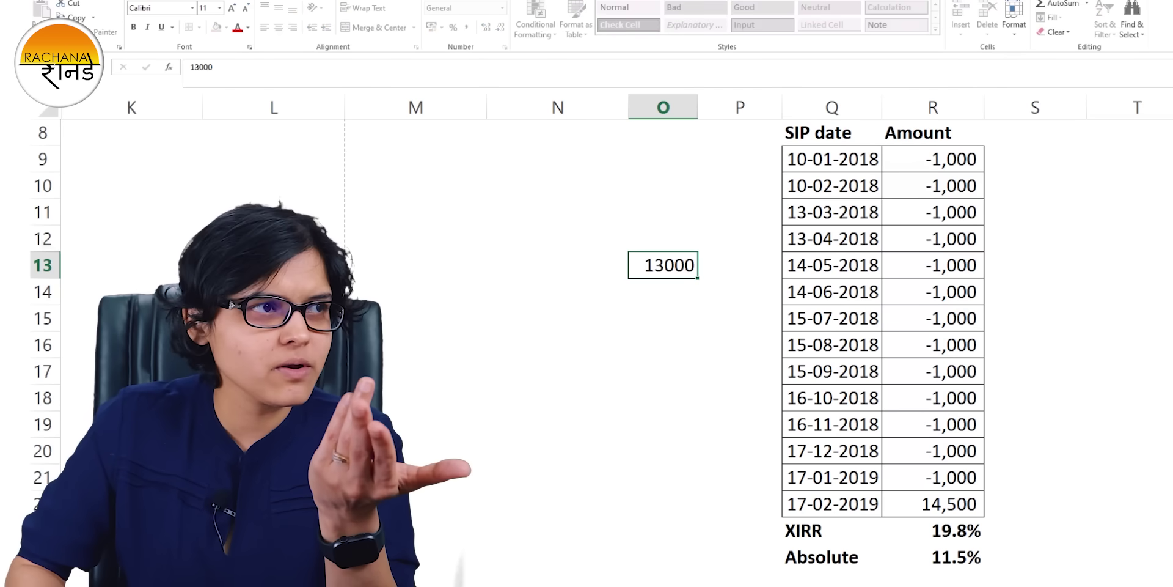
key(Return)
click(663, 265)
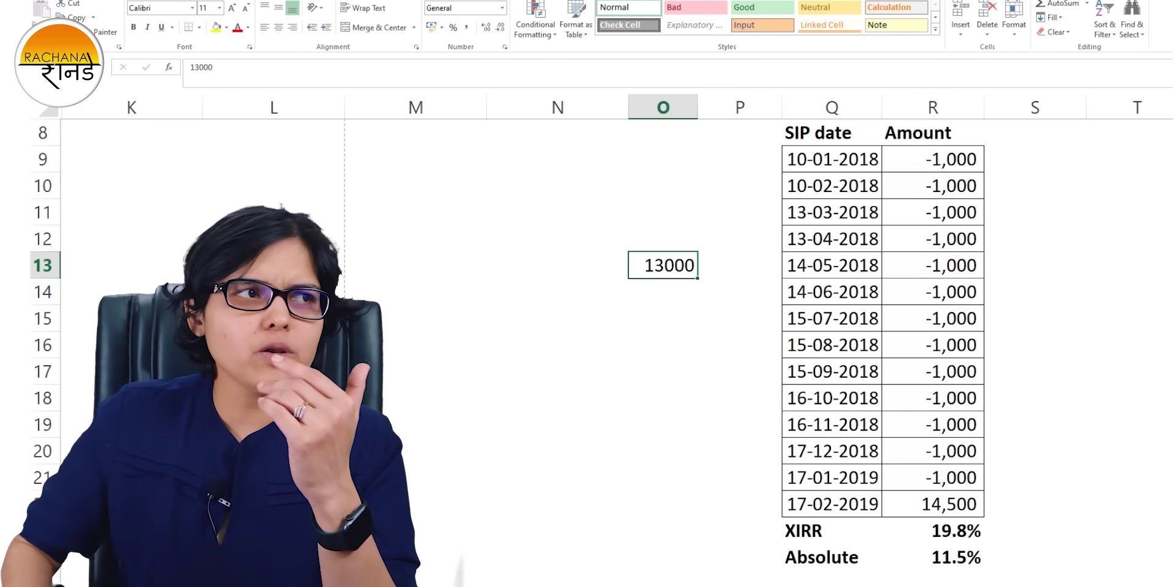
drag(929, 157, 920, 483)
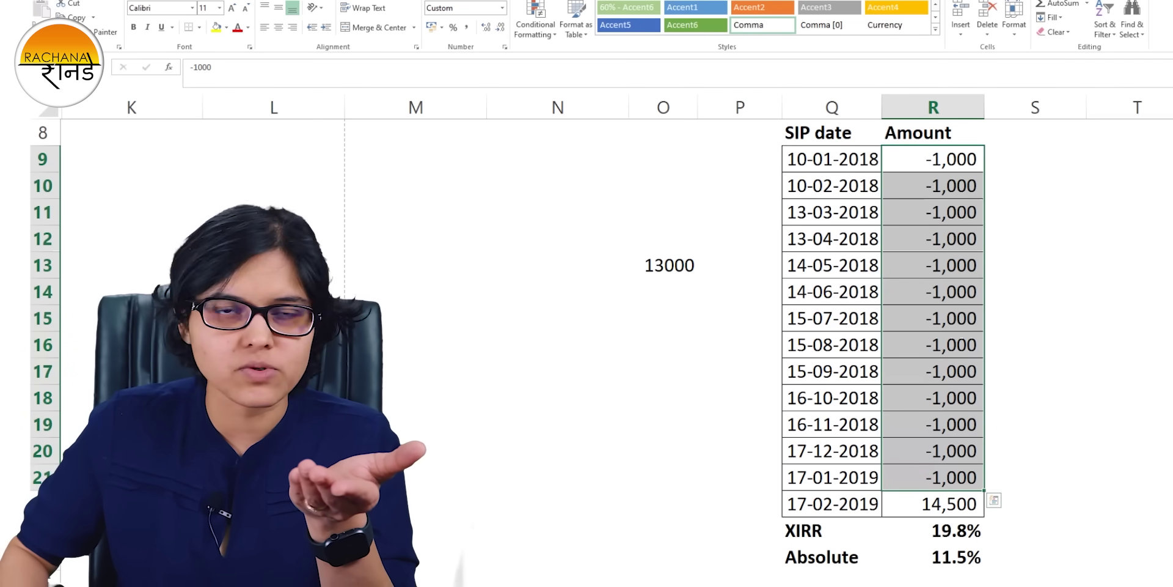
click(663, 290)
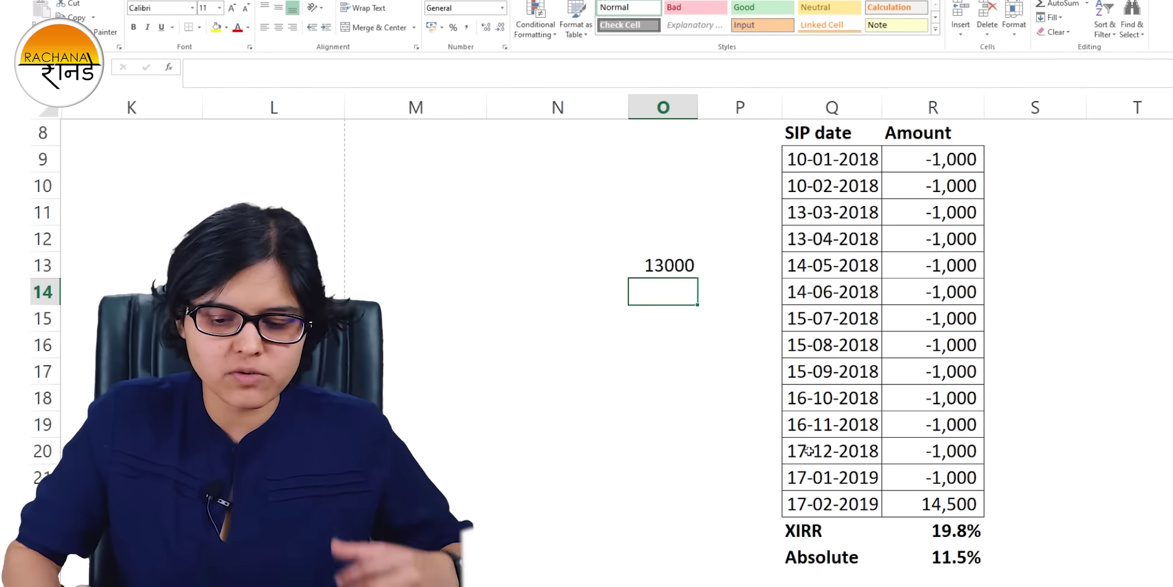
text(14500)
key(Return)
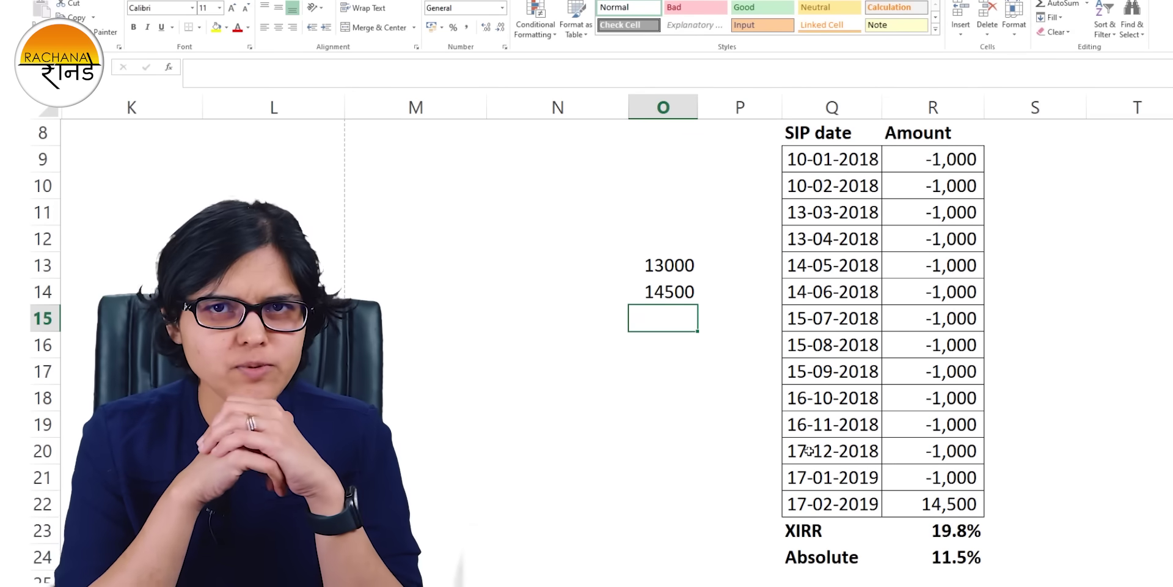
Calculate the absolute return in cell O15 with the formula =O14/O13-1.
key(Up)
key(Up)
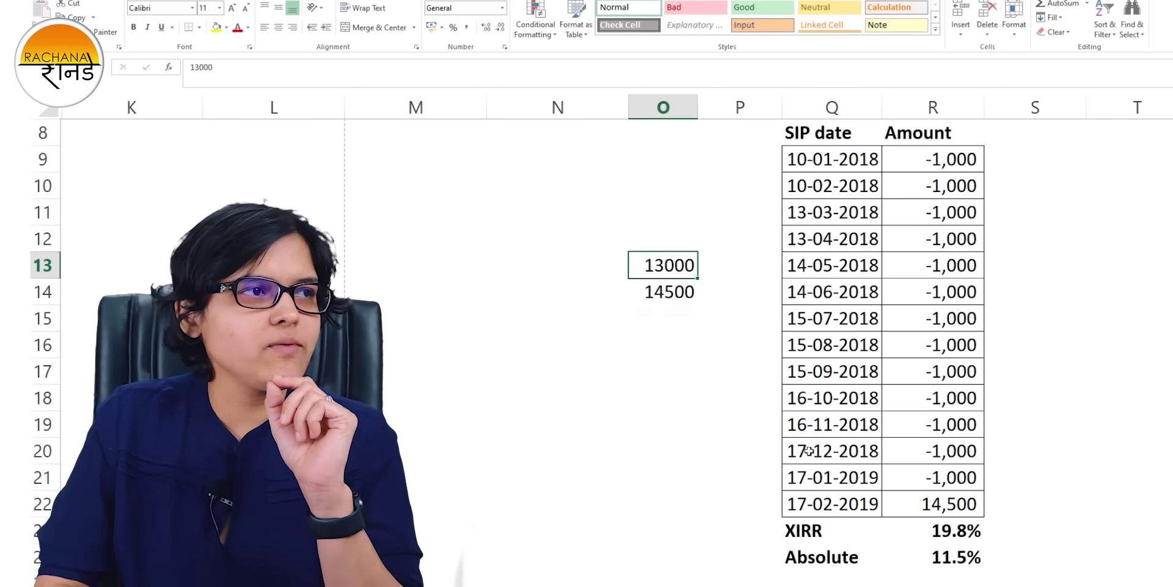
key(Down)
key(Down)
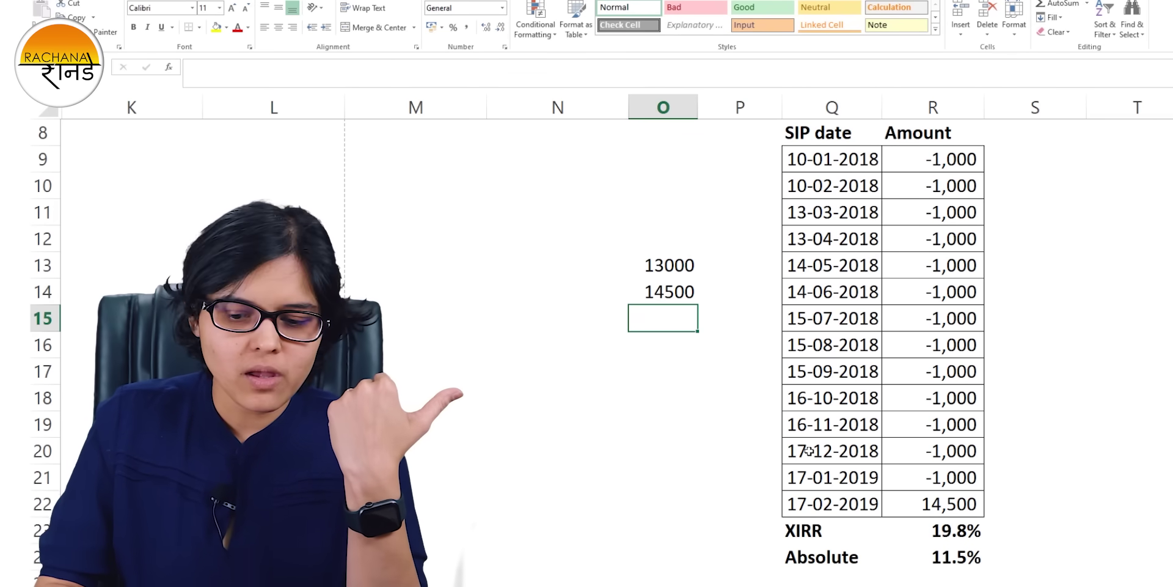
text(=)
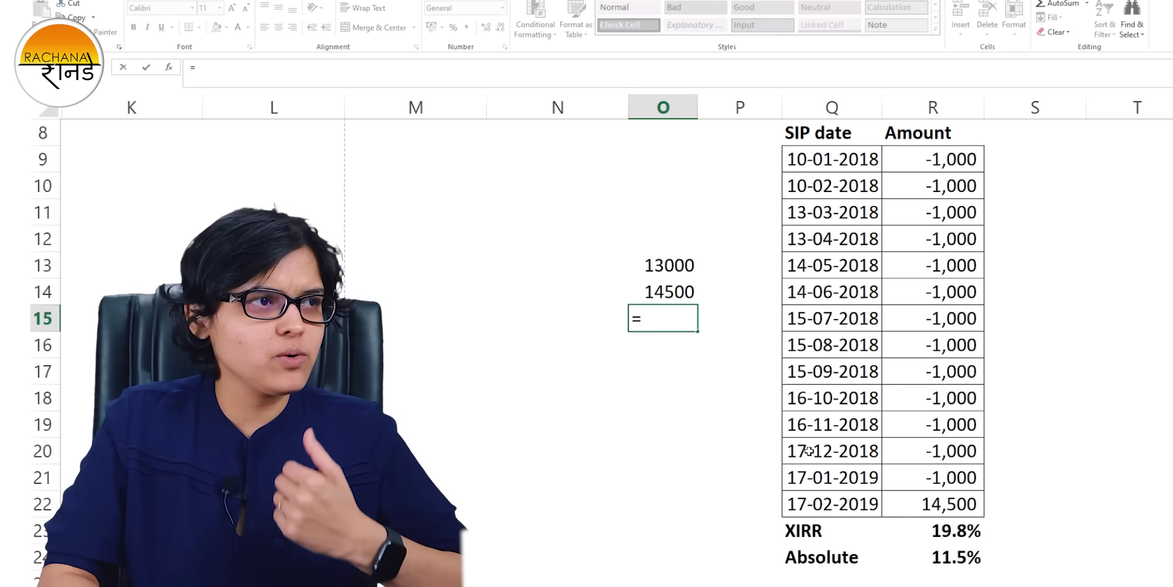
key(Up)
text(/)
key(Up)
key(Up)
text(-1)
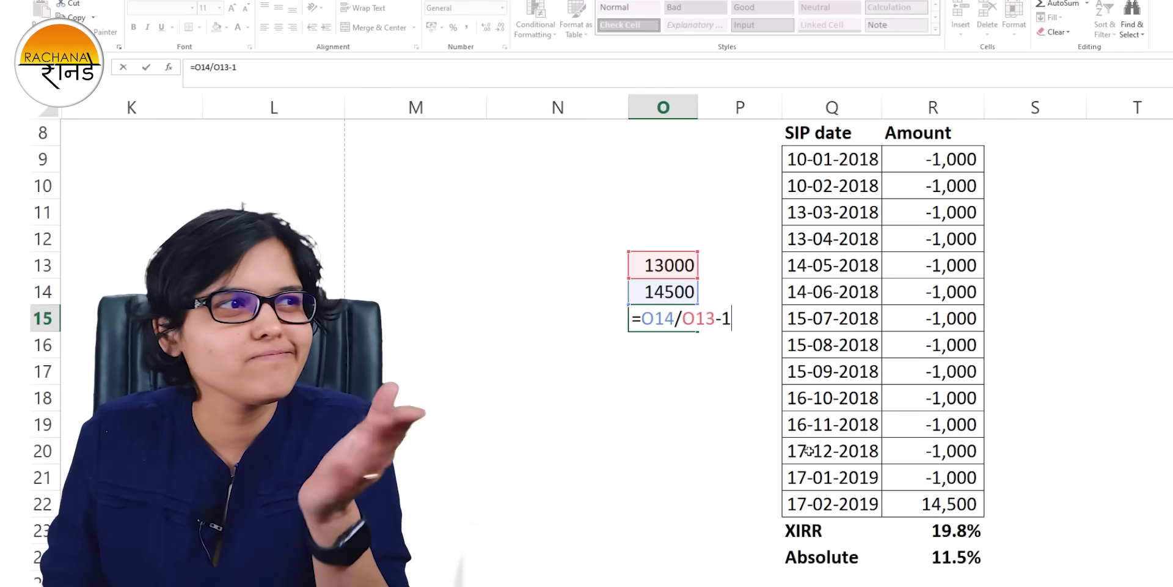
key(Return)
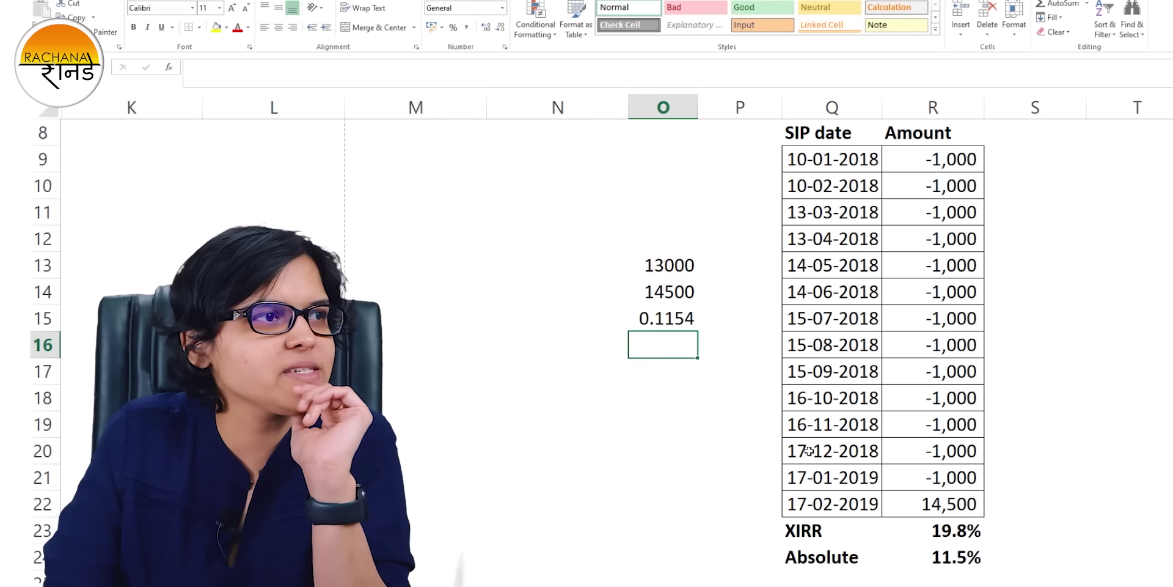
Format the calculated return in O15 as a percentage with two decimal places.
key(Up)
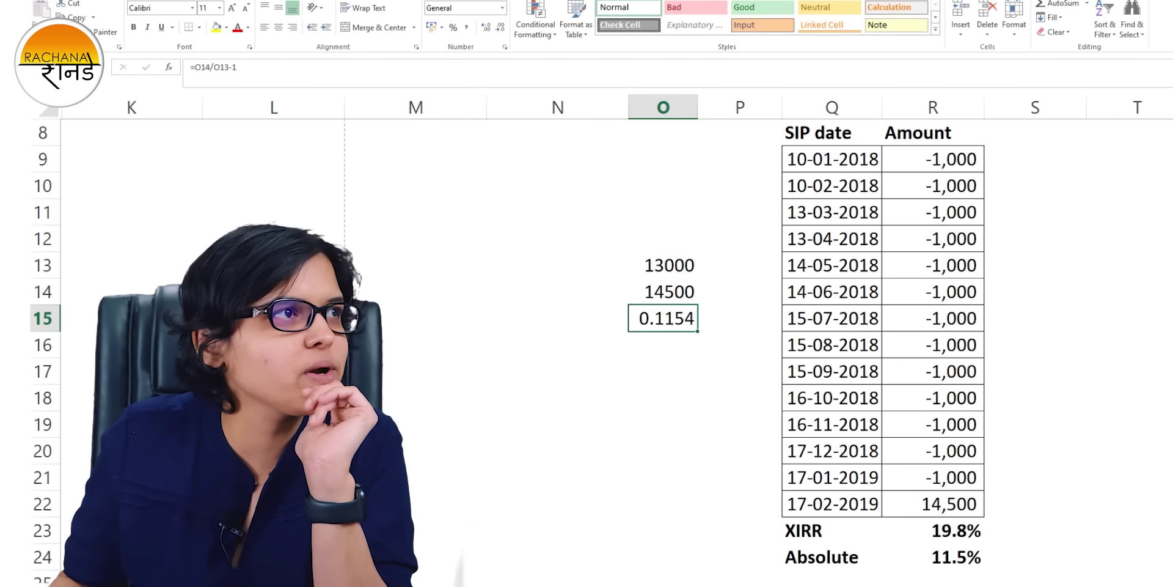
click(453, 27)
click(487, 29)
click(487, 29)
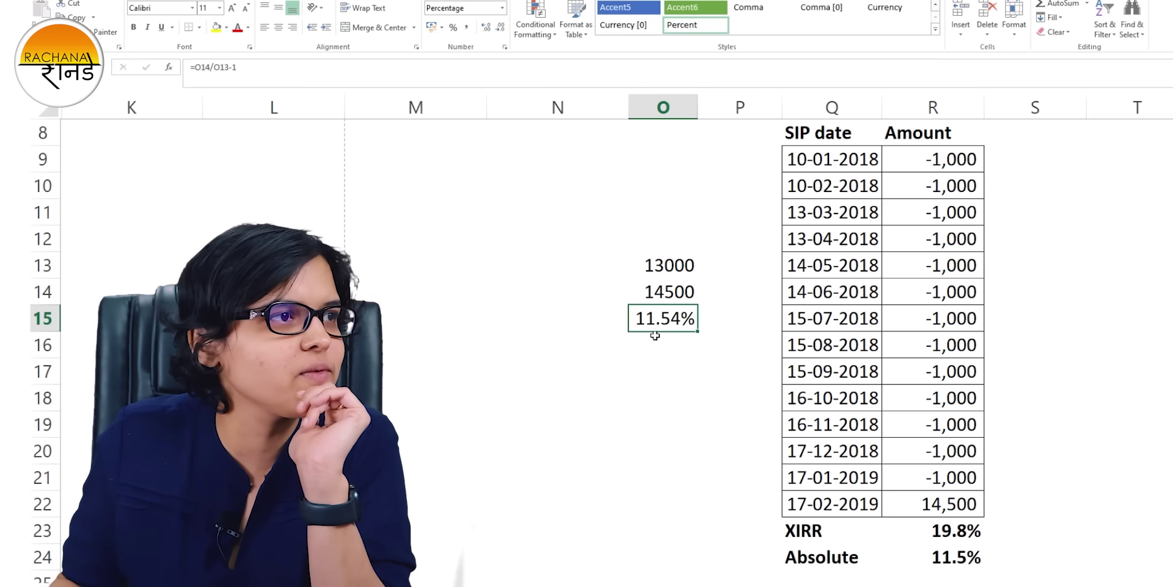
Show the Absolute return in R24 with two decimal places and compare it with the return in O15.
click(949, 552)
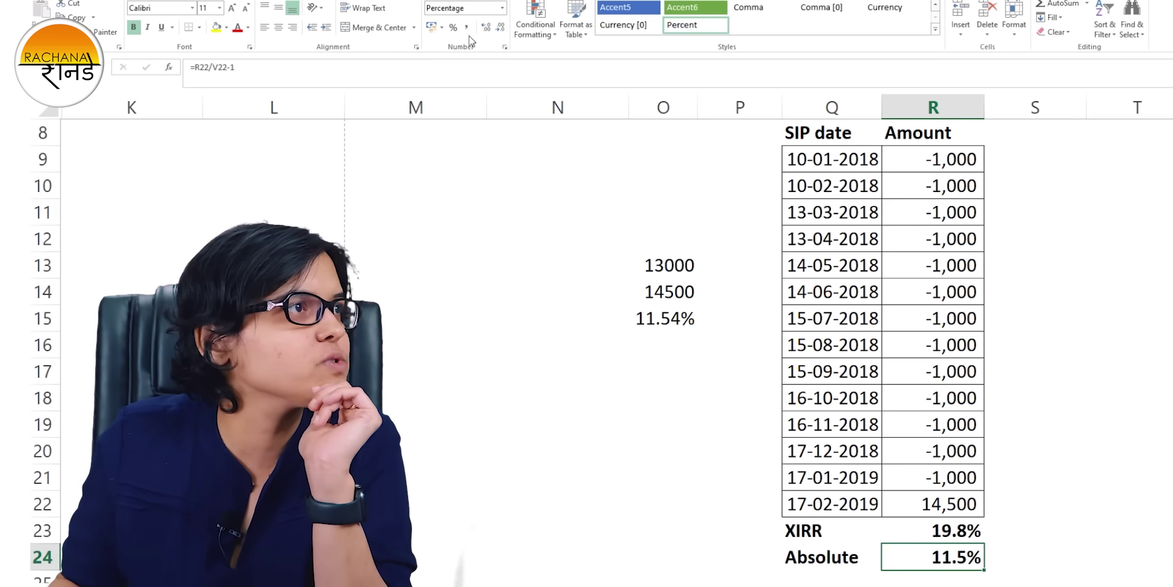
click(487, 28)
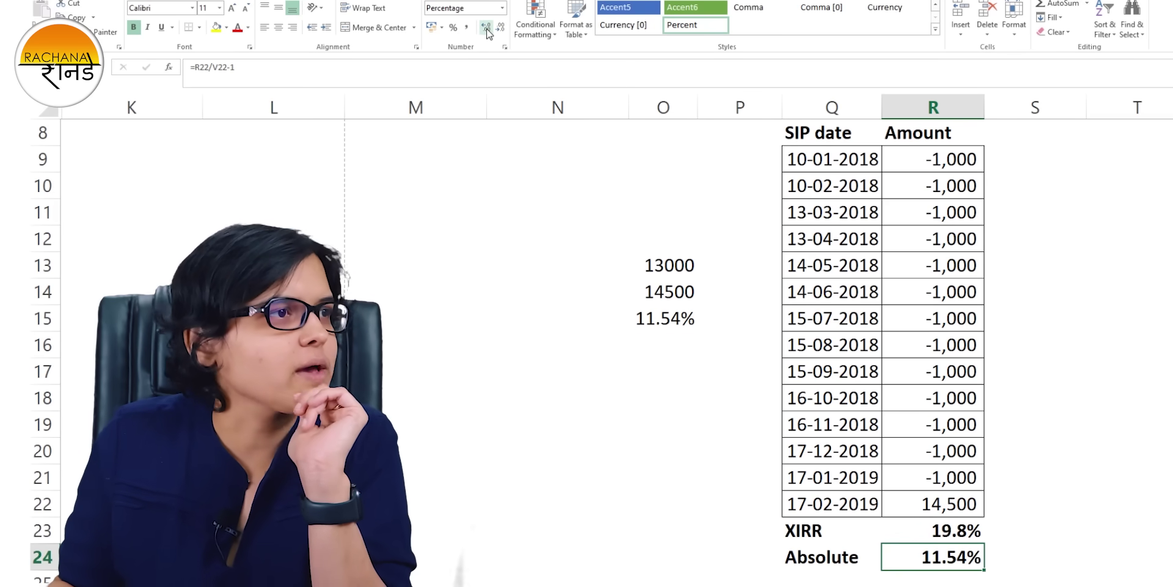
click(675, 322)
click(956, 556)
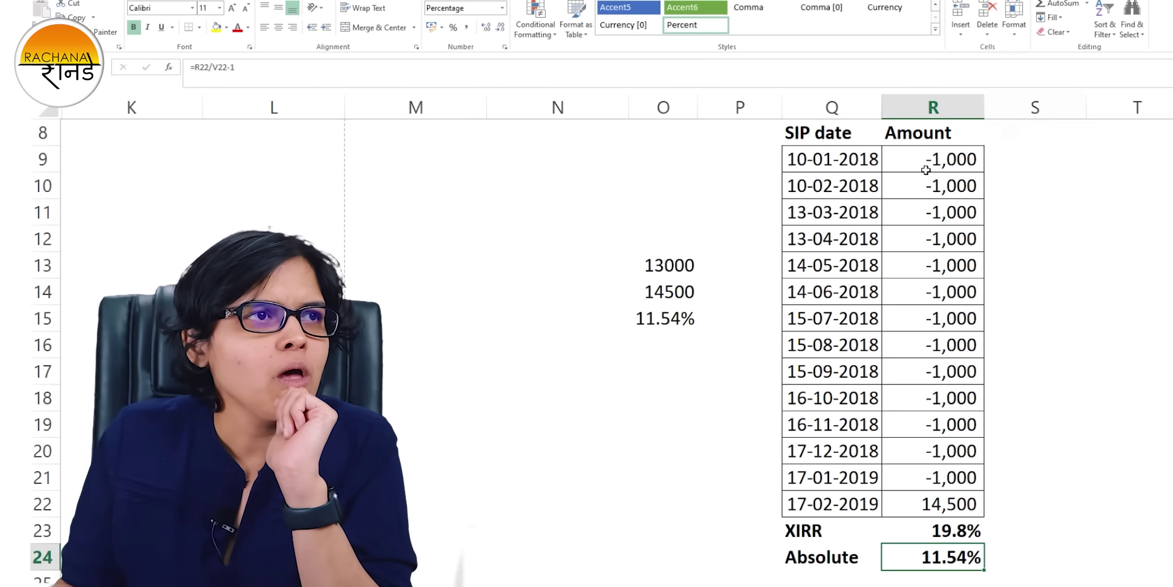
Examine the SIP dates and instalments in rows 9 to 22, comparing how long each instalment stays invested until the final date.
click(925, 160)
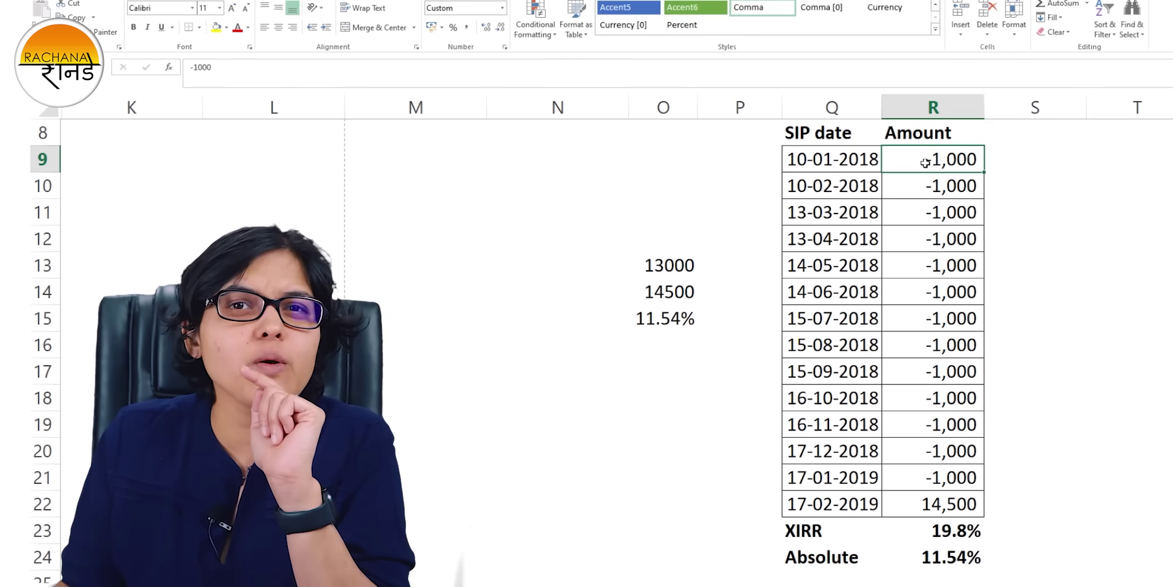
click(862, 162)
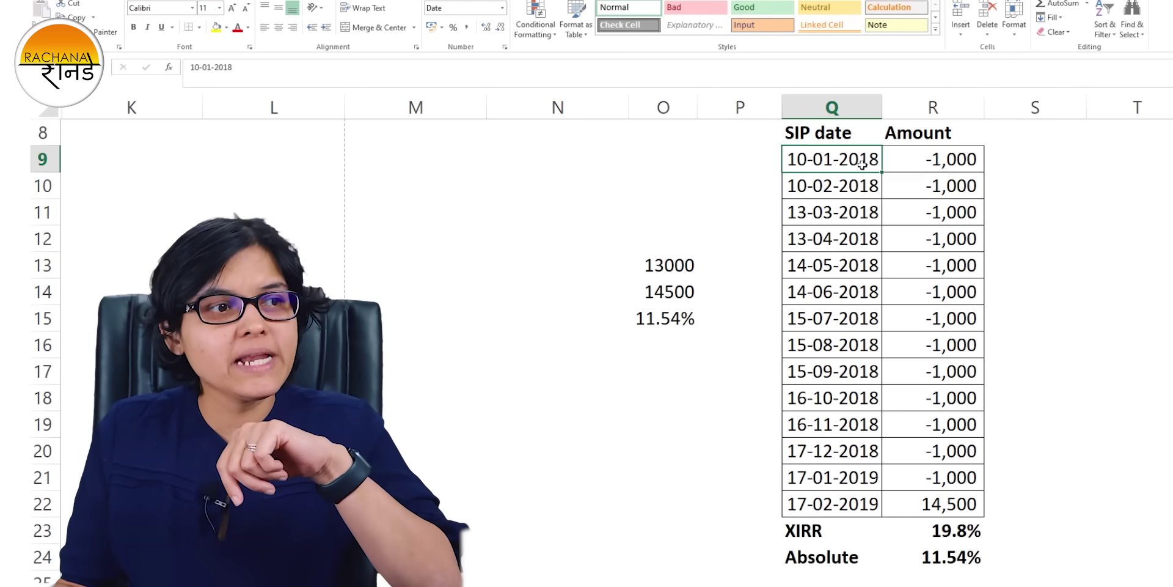
click(845, 502)
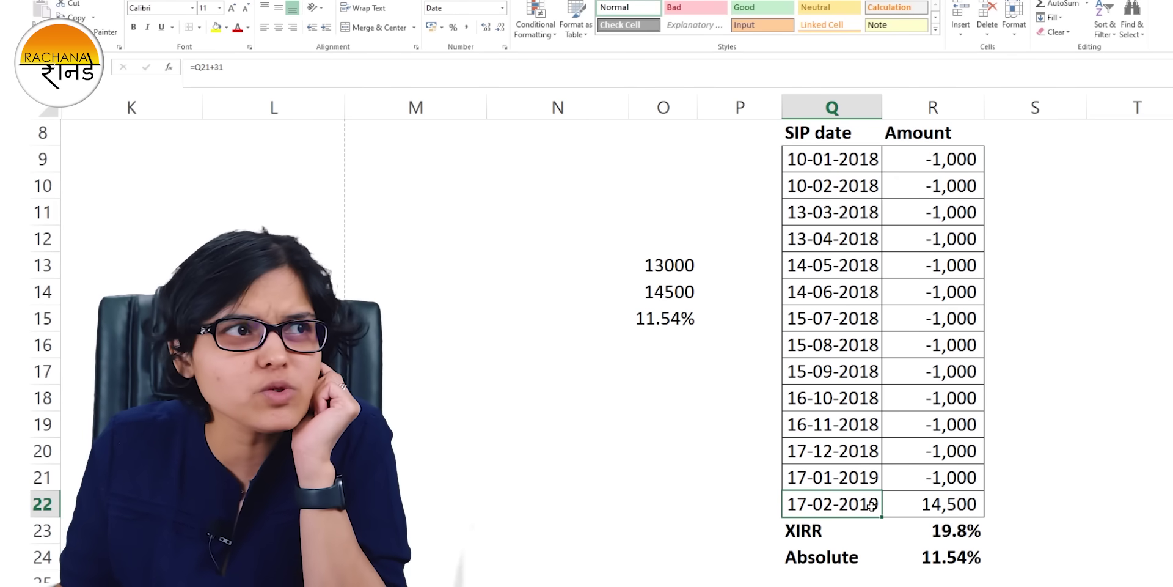
drag(933, 160, 923, 498)
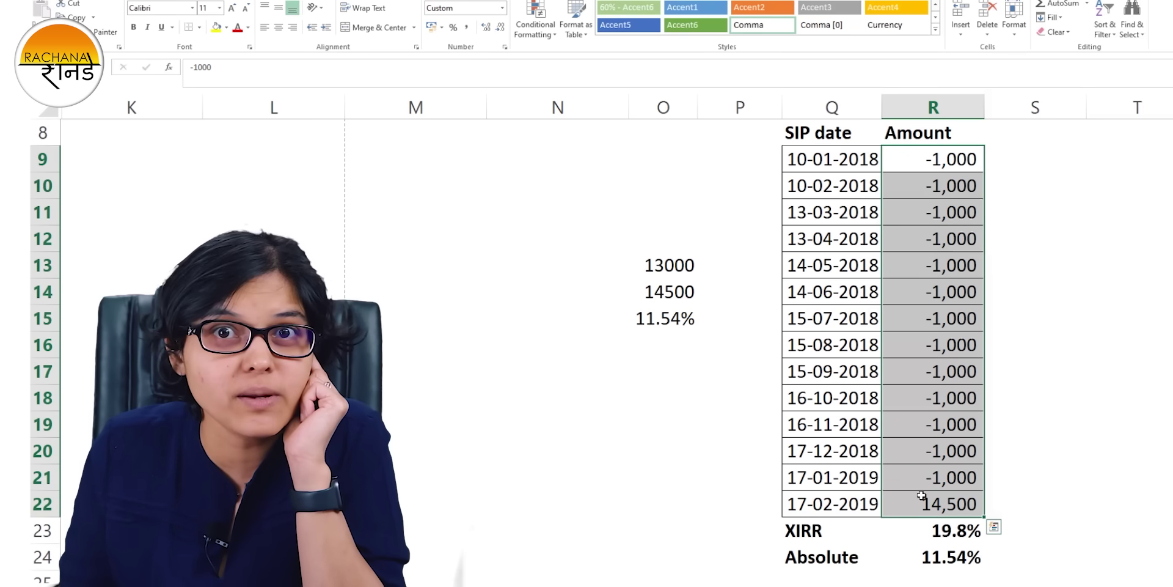
click(930, 182)
drag(929, 181, 922, 502)
click(951, 220)
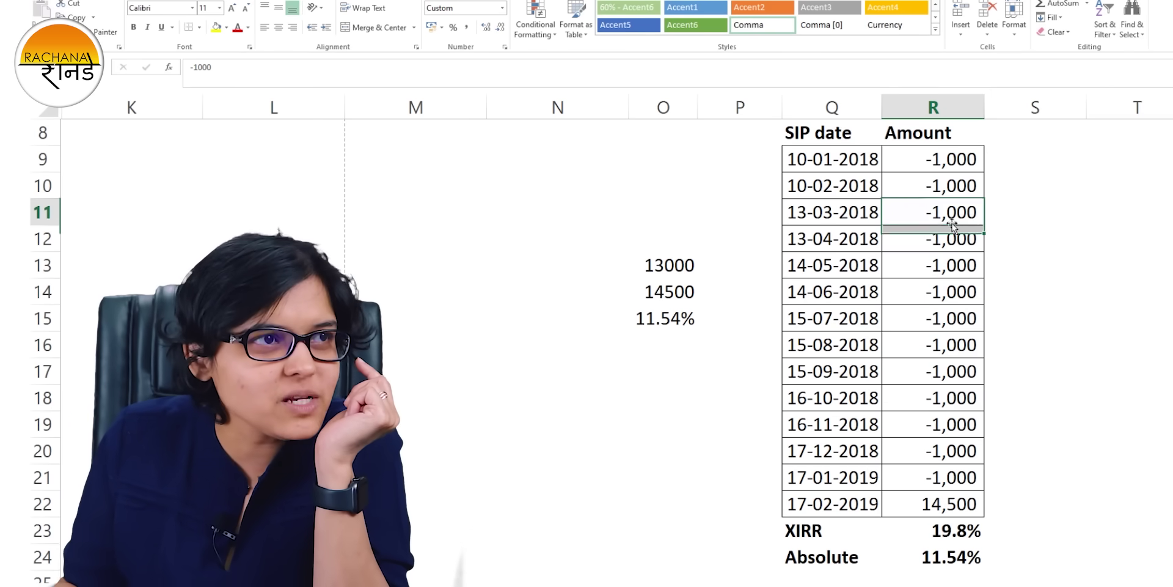
drag(922, 216, 936, 498)
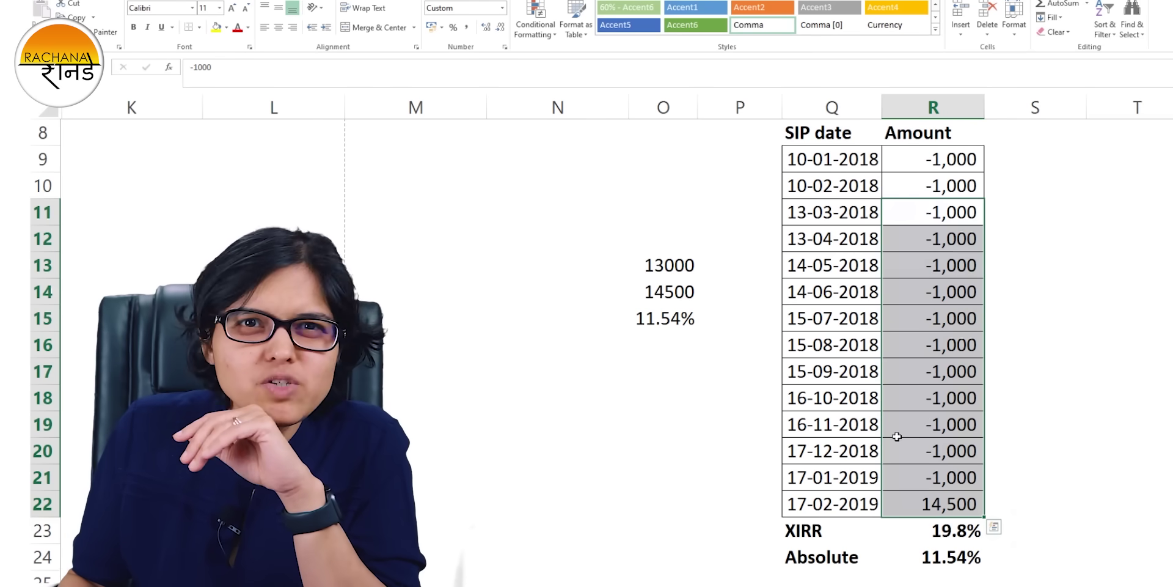
click(964, 477)
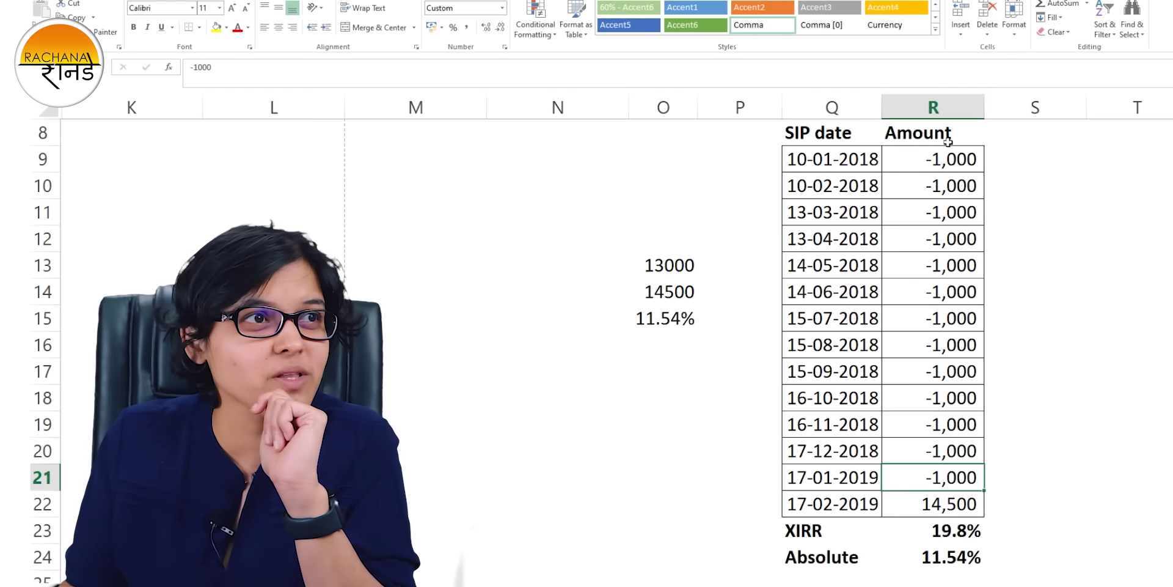
click(942, 159)
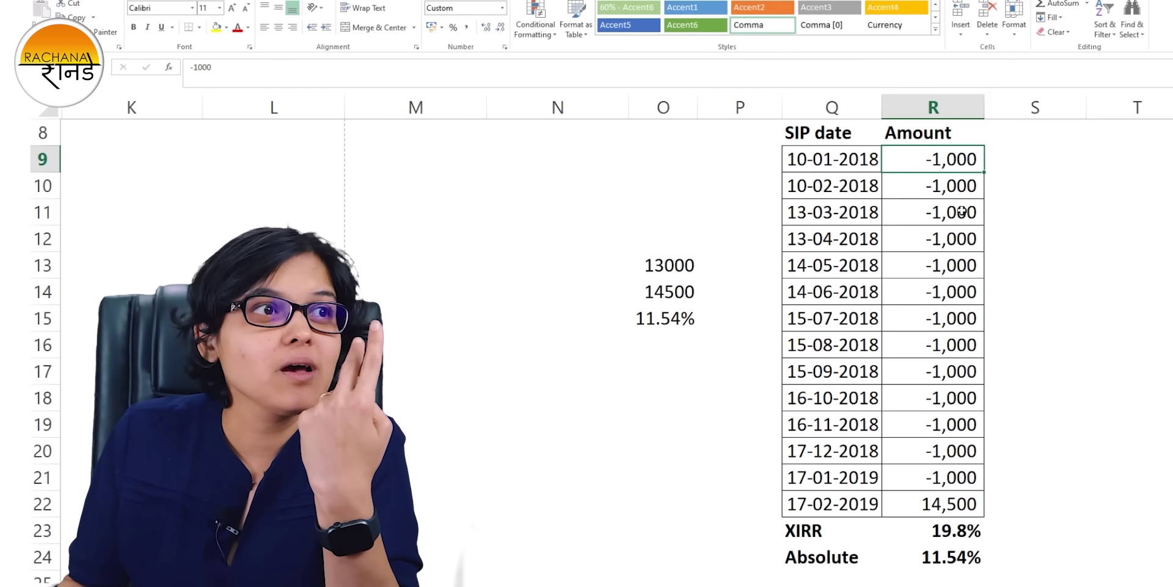
click(946, 184)
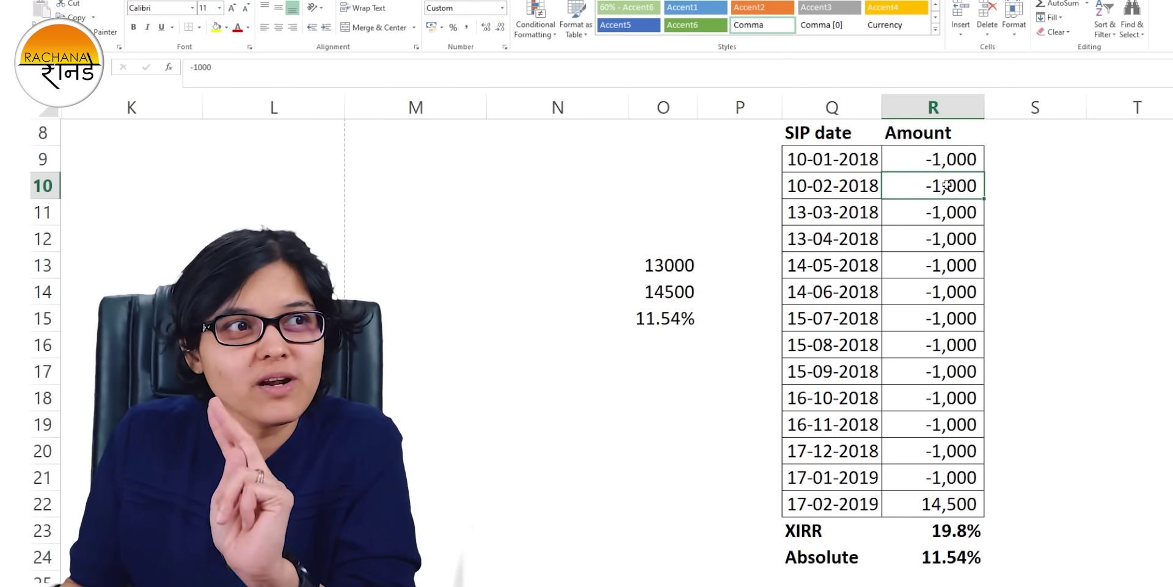
click(946, 477)
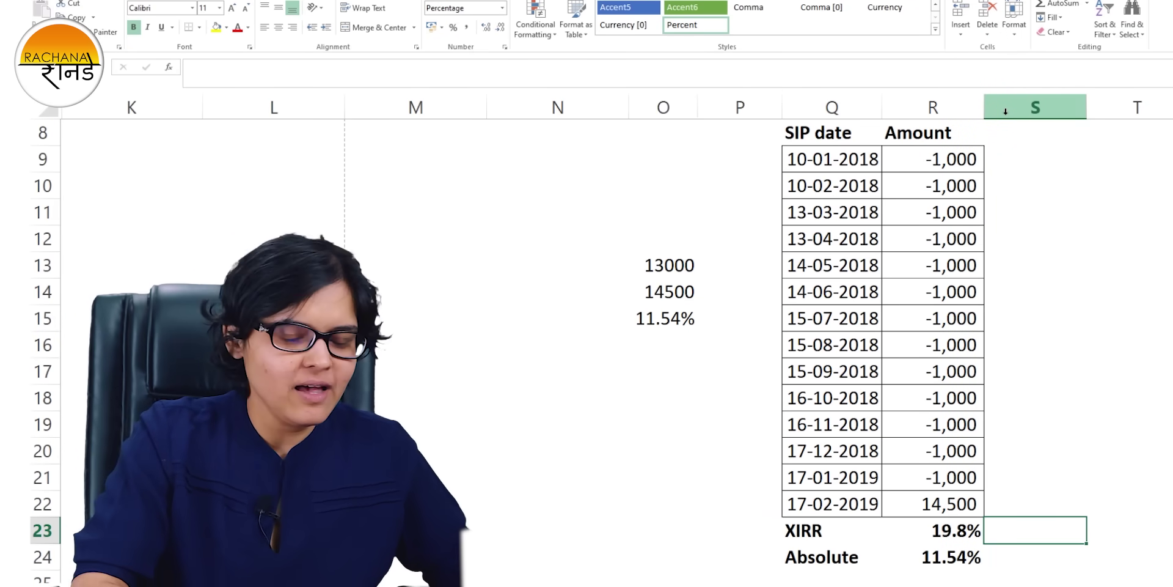
Calculate the XIRR in cell S23 with the formula =XIRR(R9:R22,Q9:Q22), leaving out the optional guess.
text(=x)
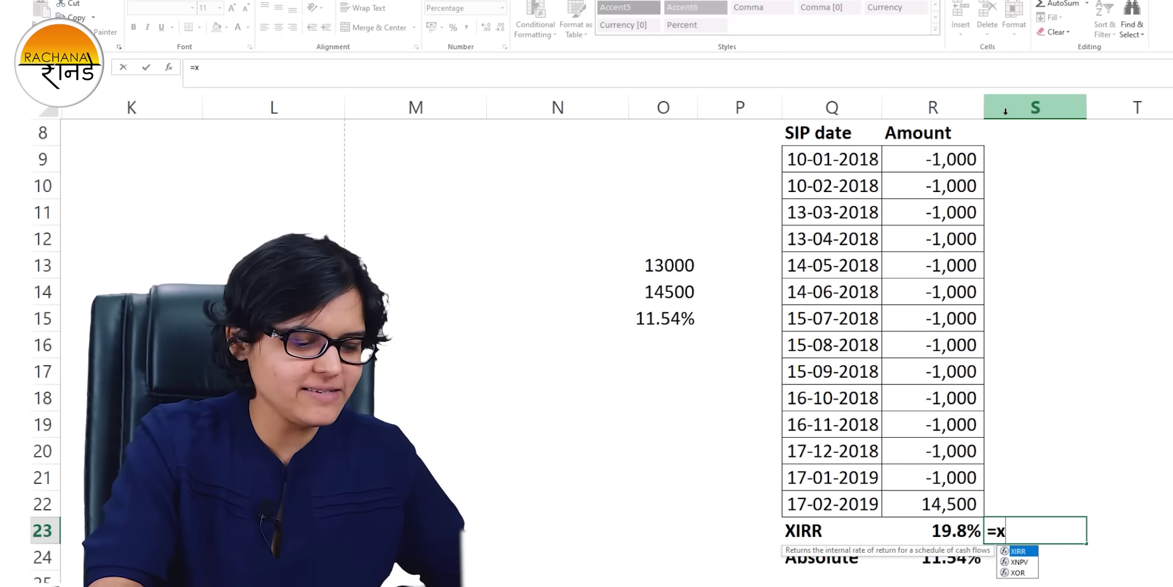
text(irr()
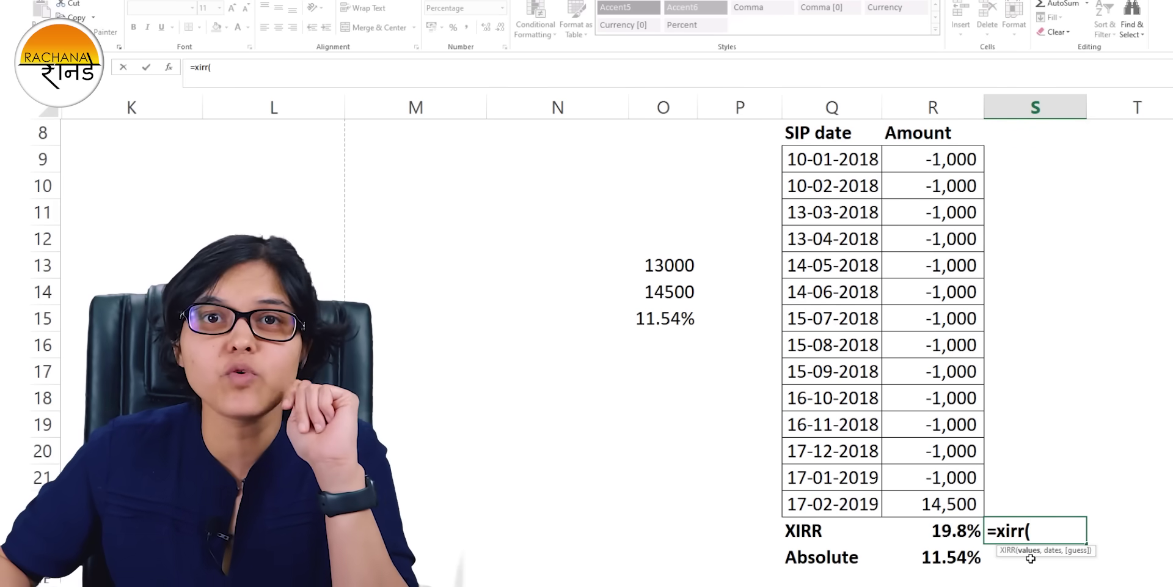
drag(952, 157, 967, 504)
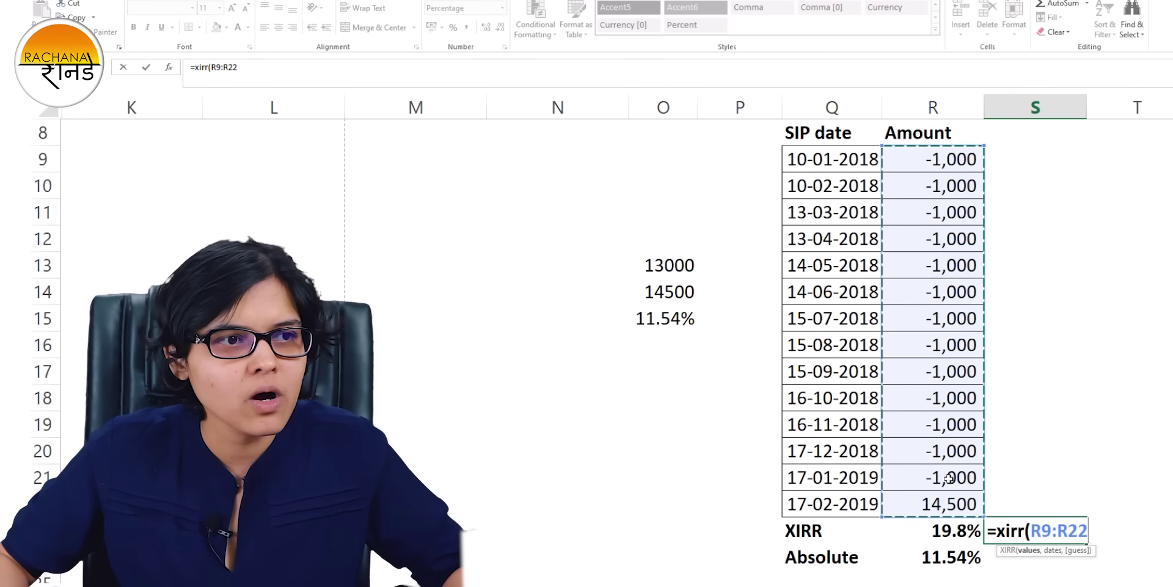
text(,)
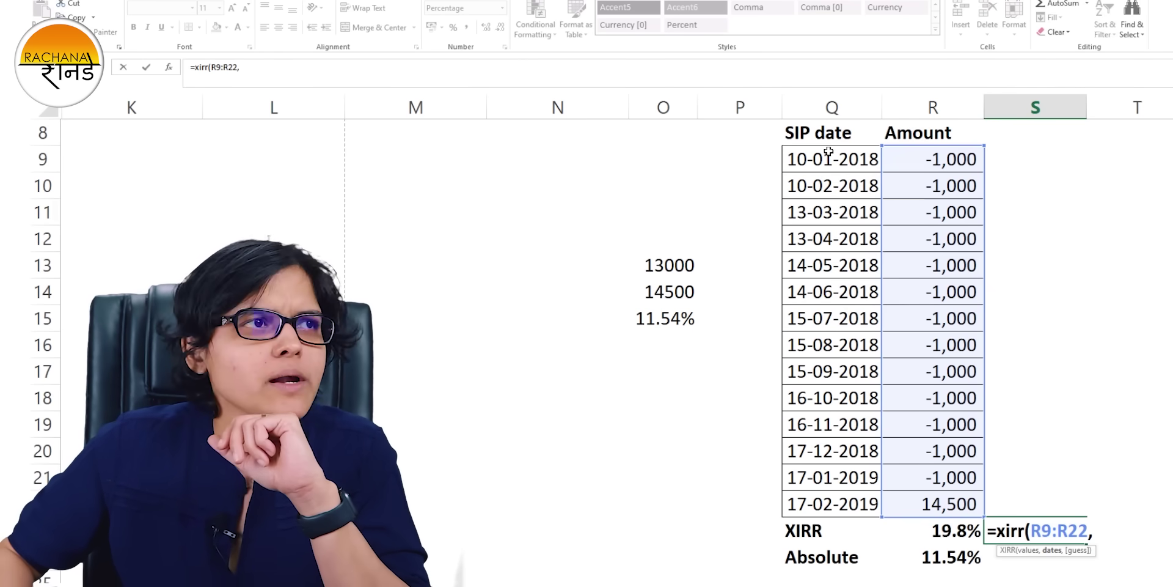
drag(836, 164, 869, 502)
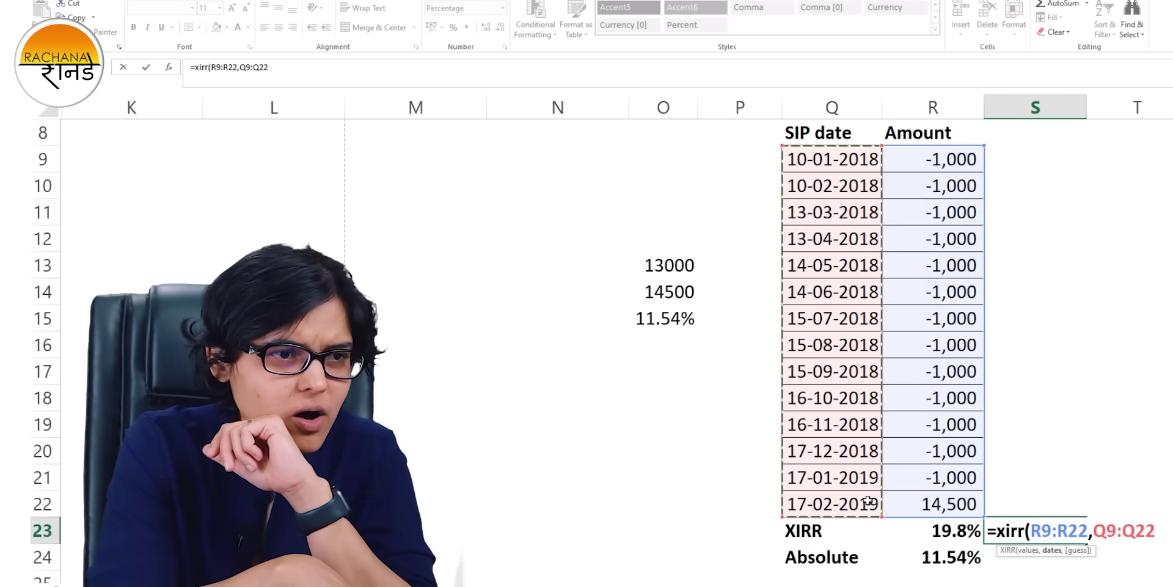
text(,)
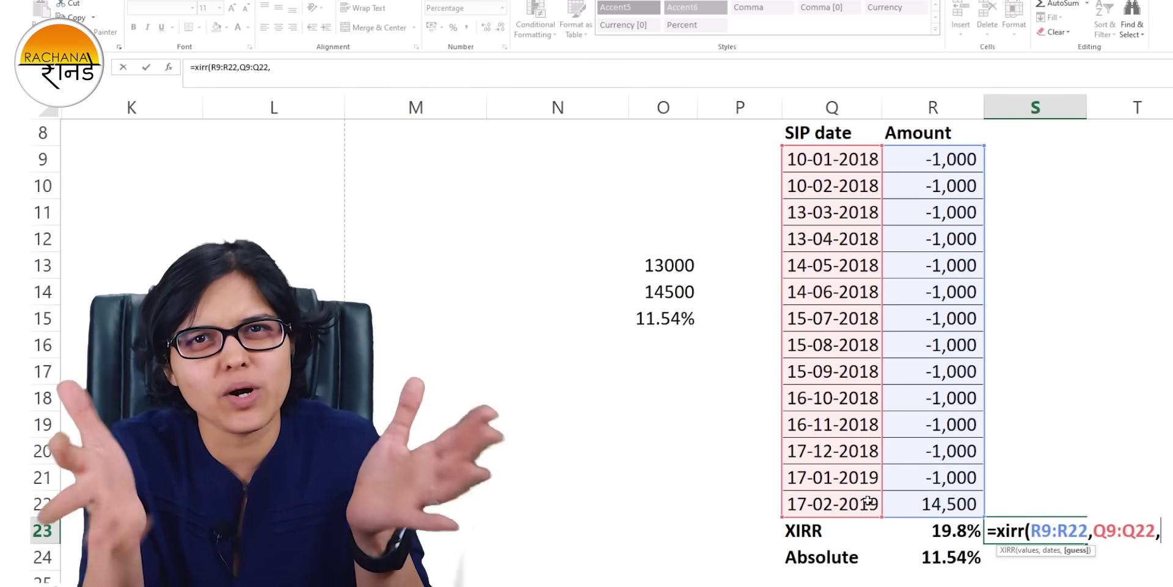
key(BackSpace)
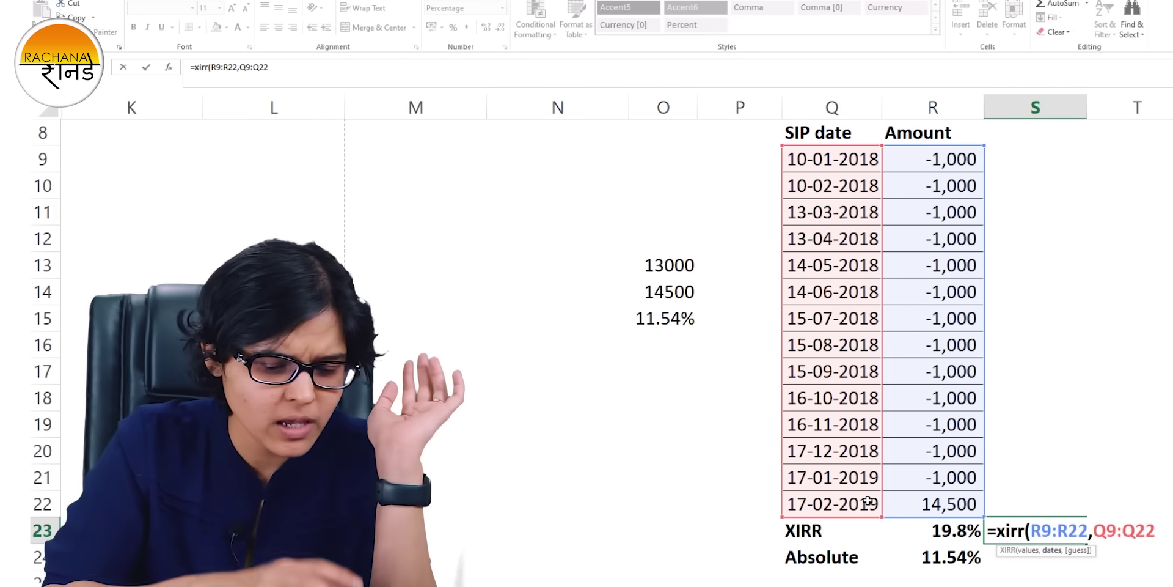
text())
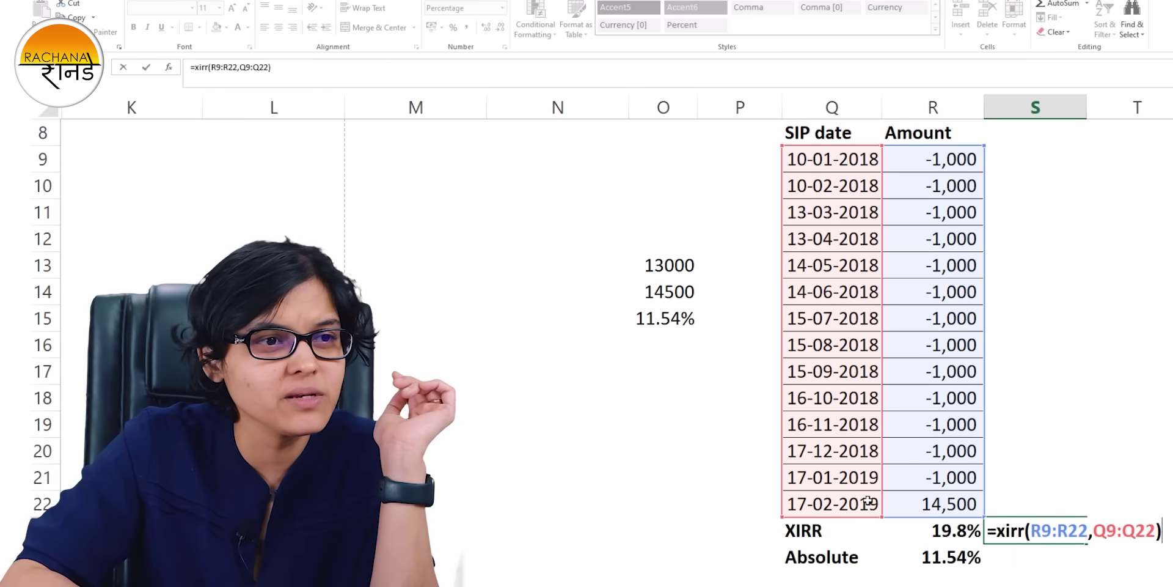
key(Return)
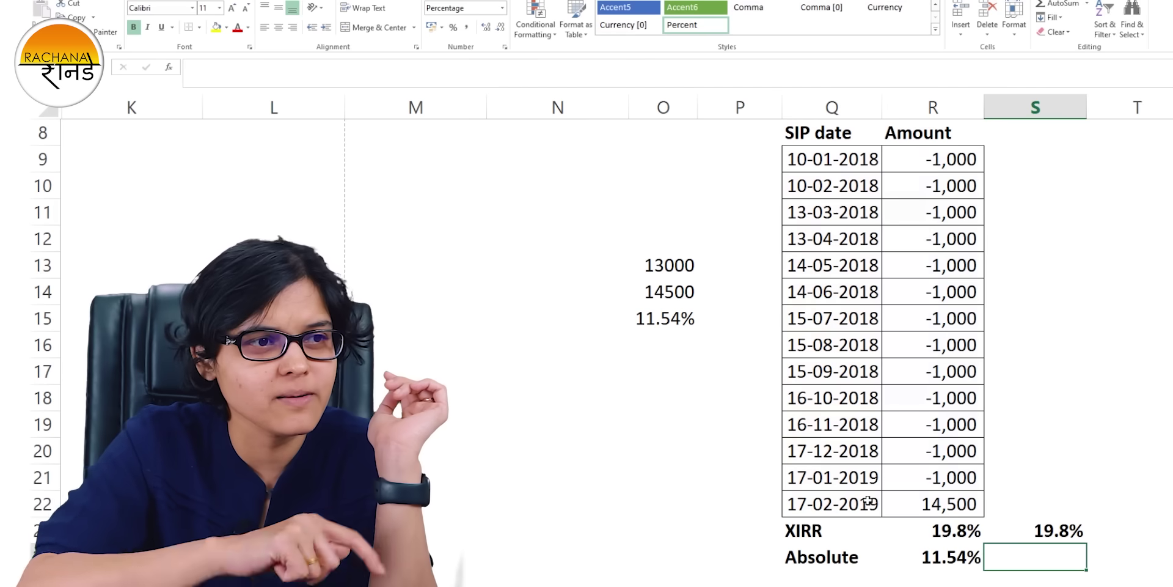
click(1034, 533)
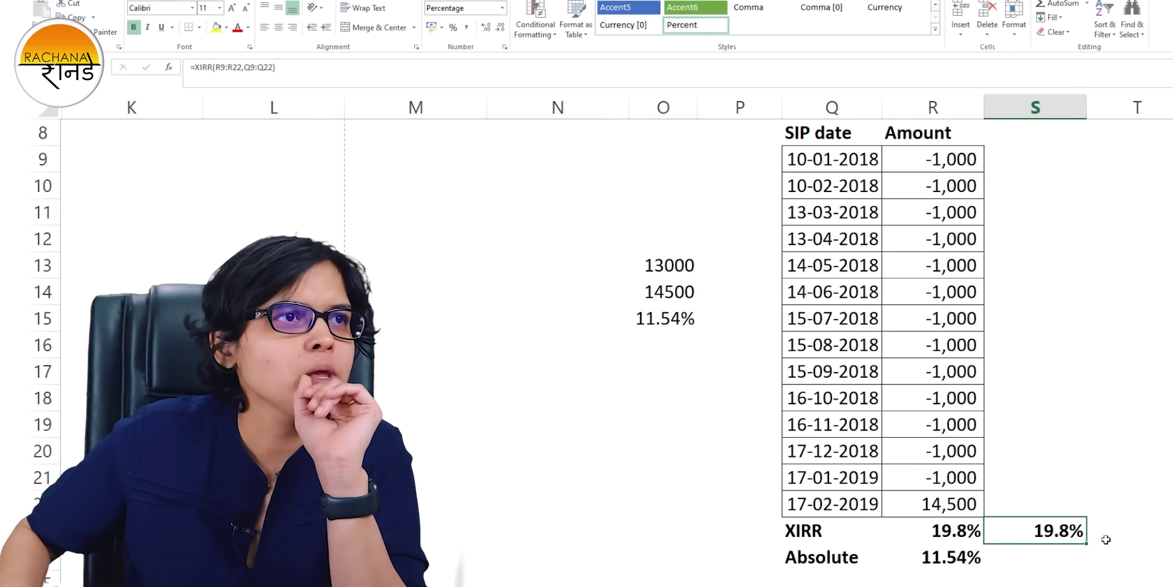
Enter the first SIP date in dotted format, 10.01.2018, in cell S9 as a trial and clear the cell again.
click(1020, 161)
click(806, 161)
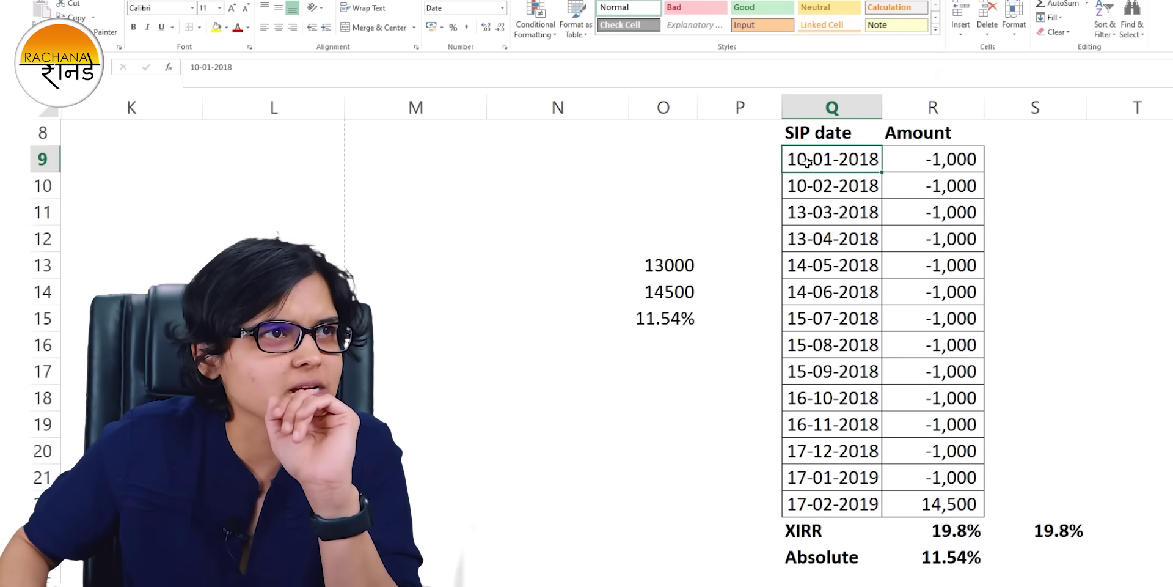
click(1018, 163)
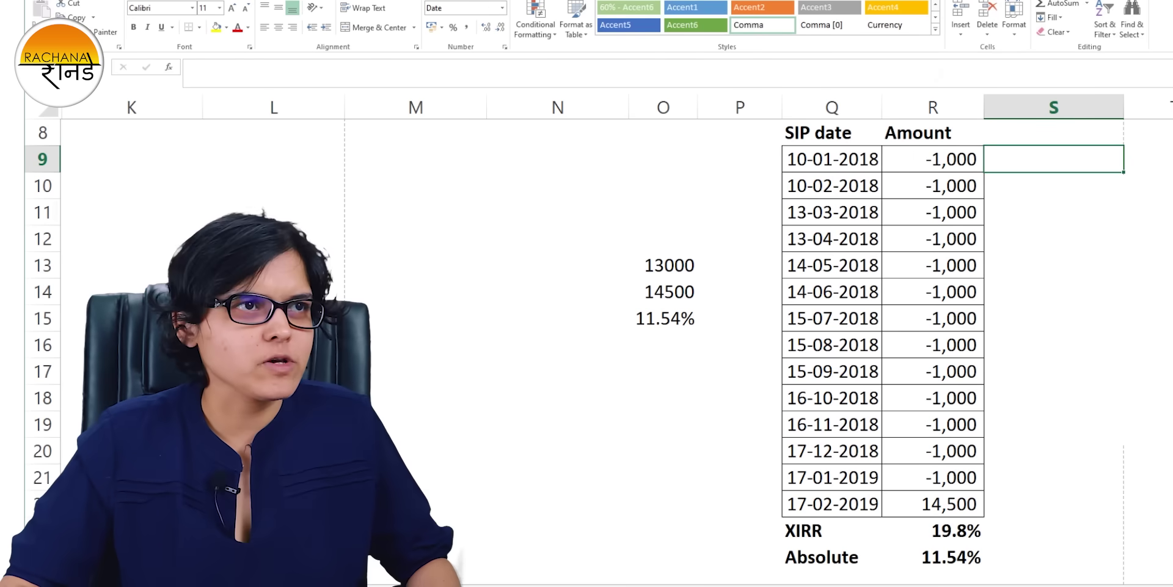
text(10.01.2018)
key(Return)
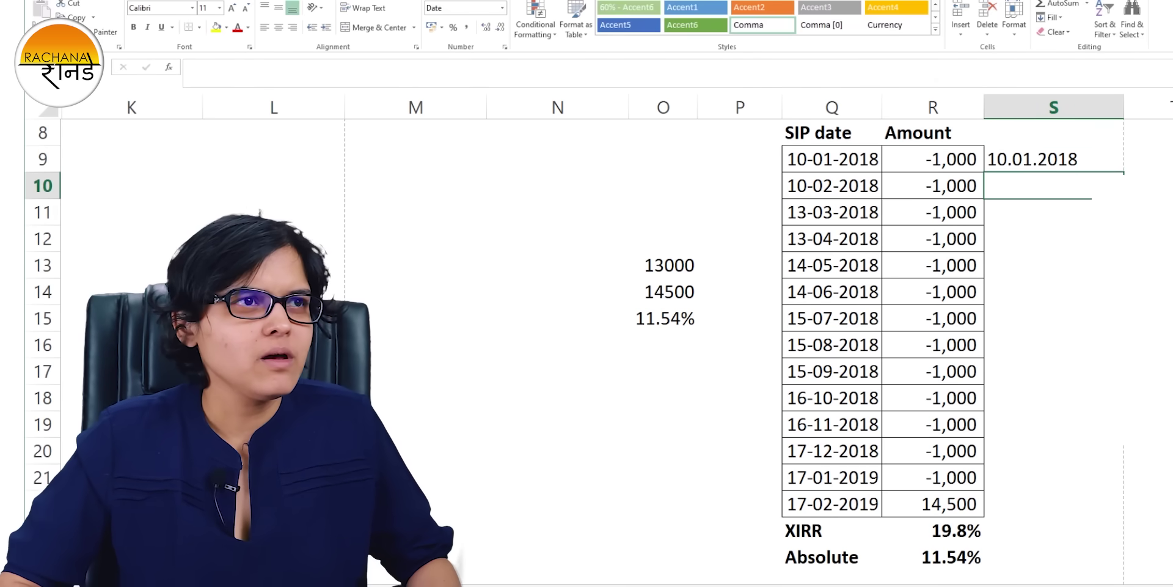
click(1054, 159)
key(Delete)
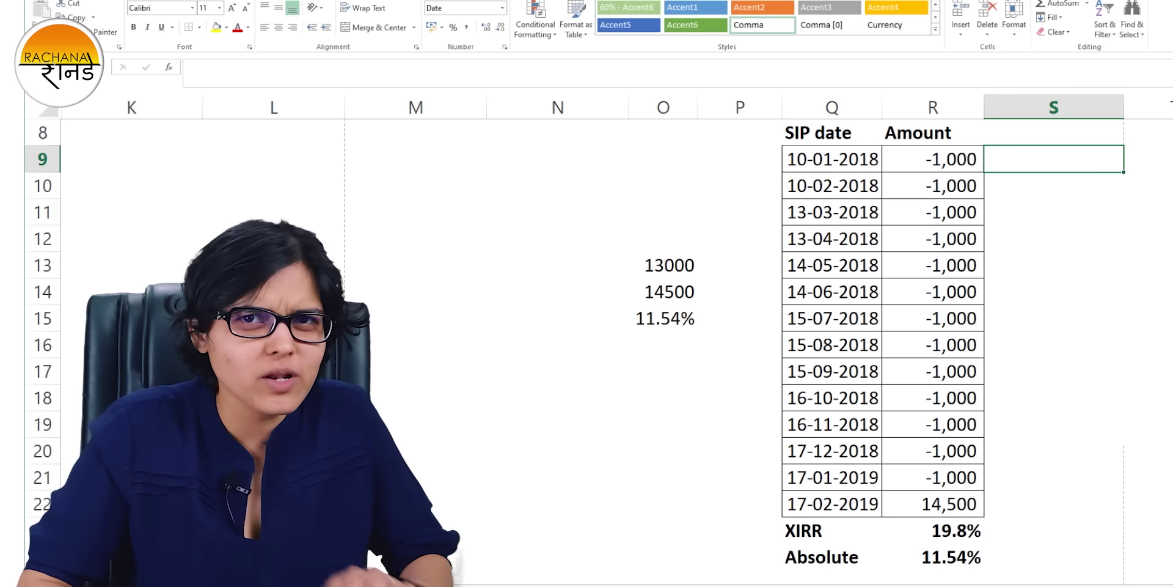
Replace the first SIP date in Q9 with the dotted format 10.01.2018 to test its effect on the XIRR.
key(Left)
key(Left)
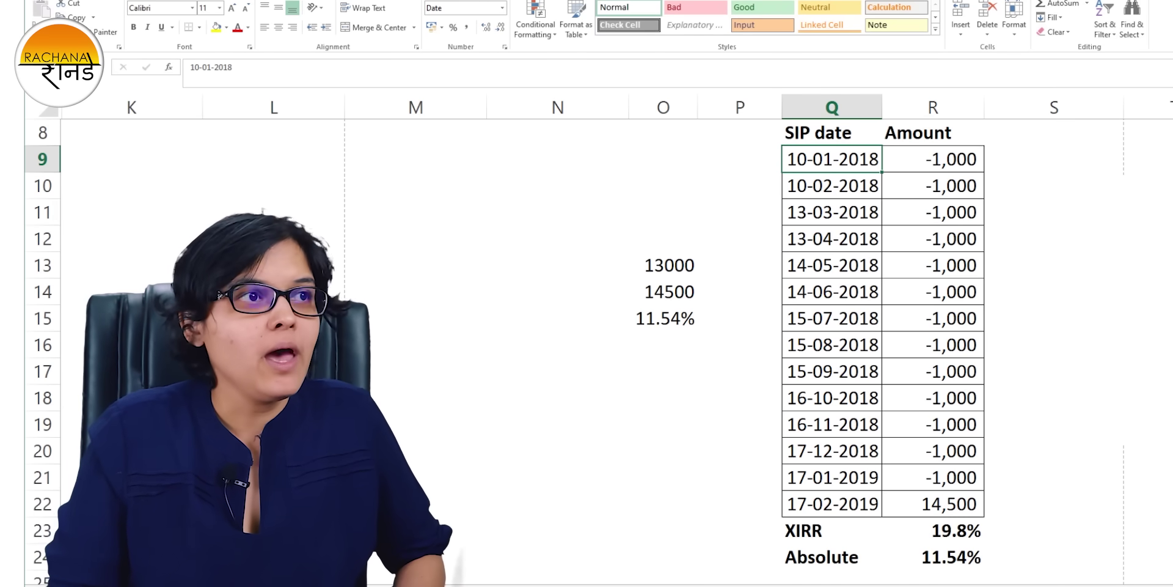
text(10.01)
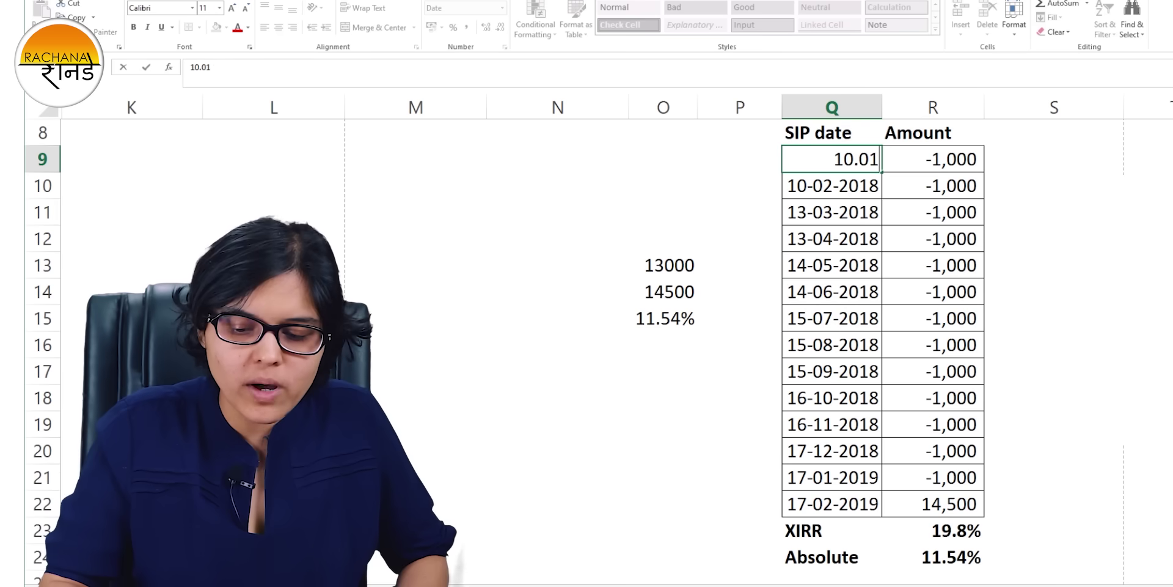
text(.2018)
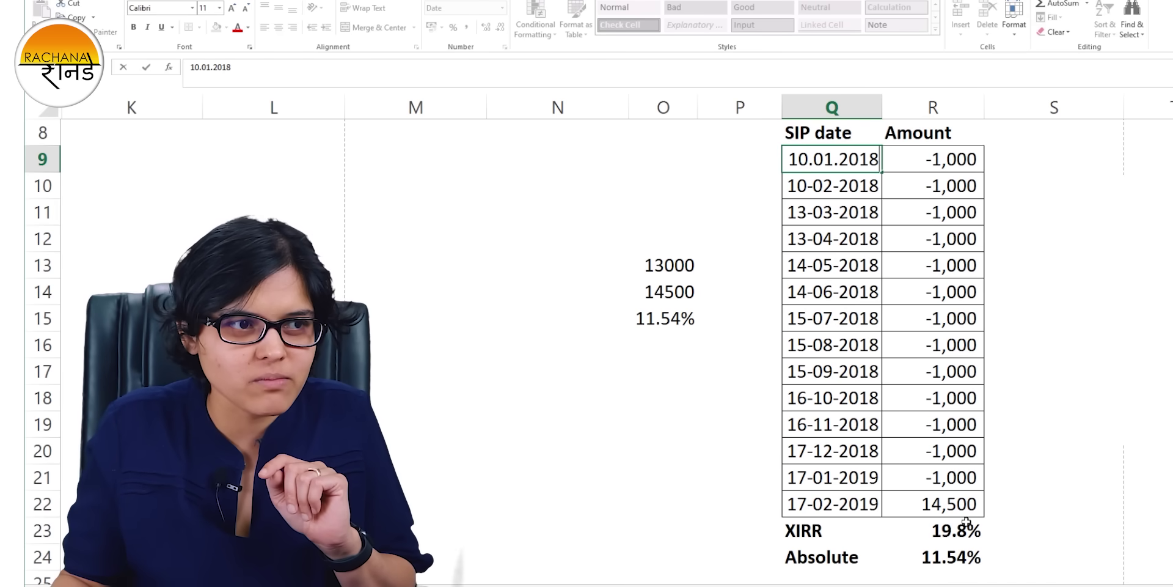
key(Return)
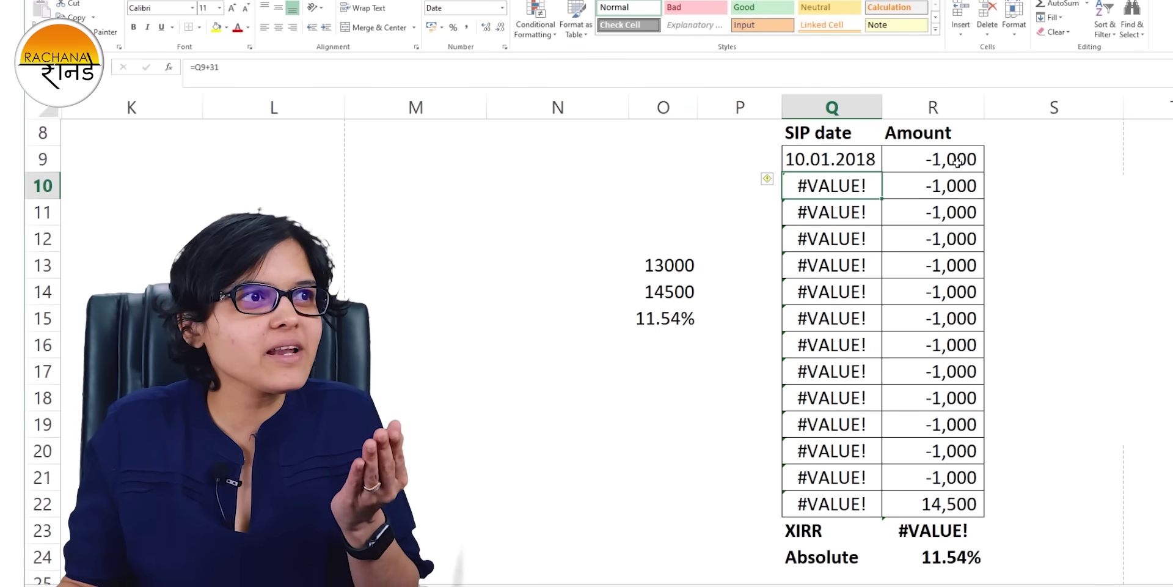
Re-enter the first SIP date in Q9 in hyphenated format as 10-01-2018.
click(854, 160)
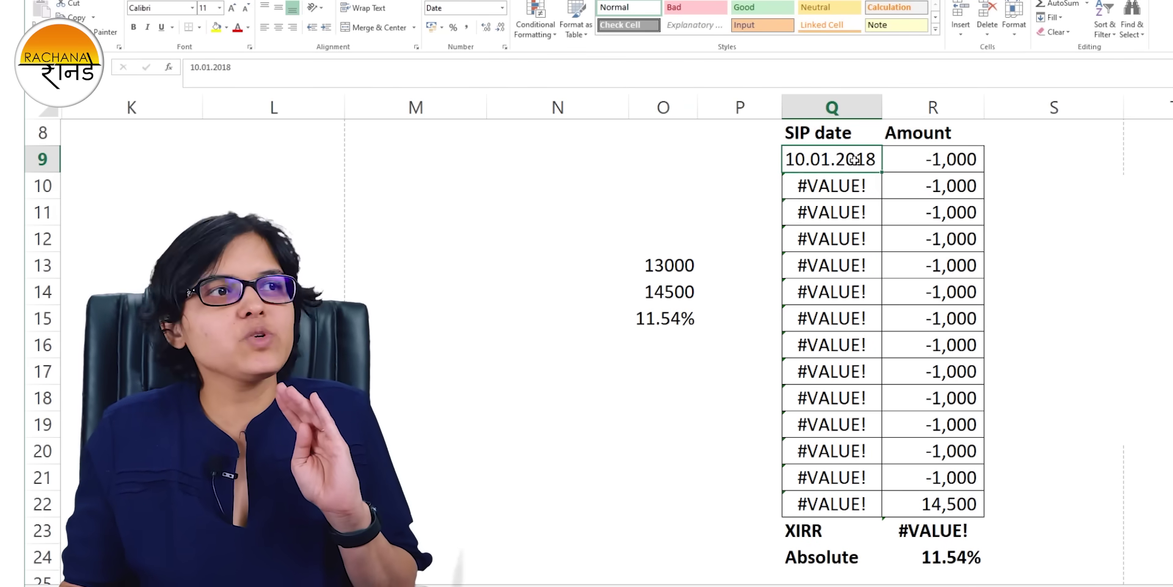
text(10)
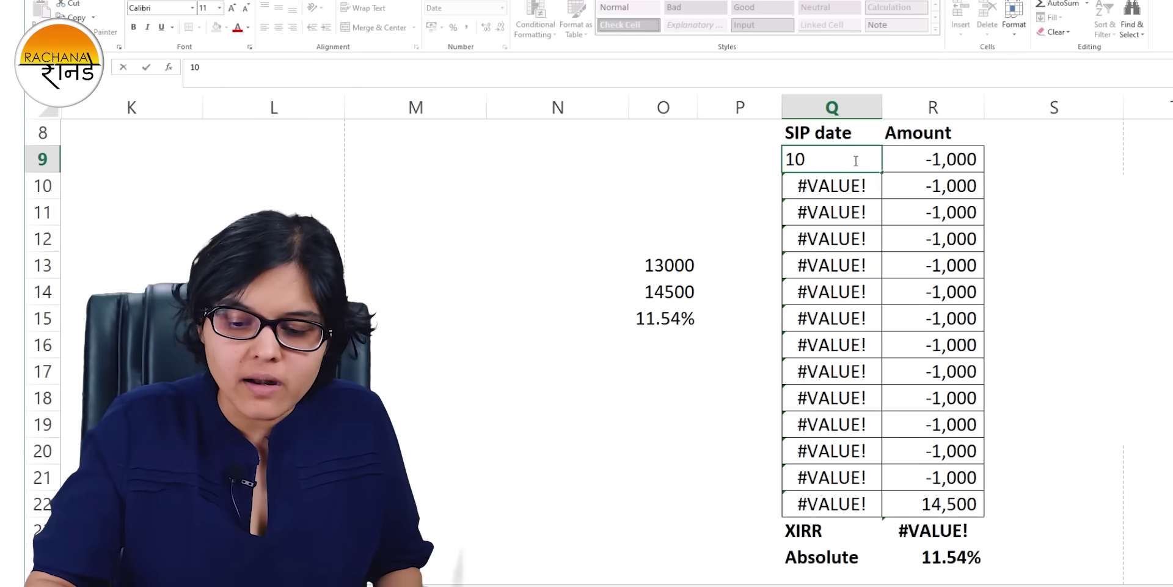
text(-01-2018)
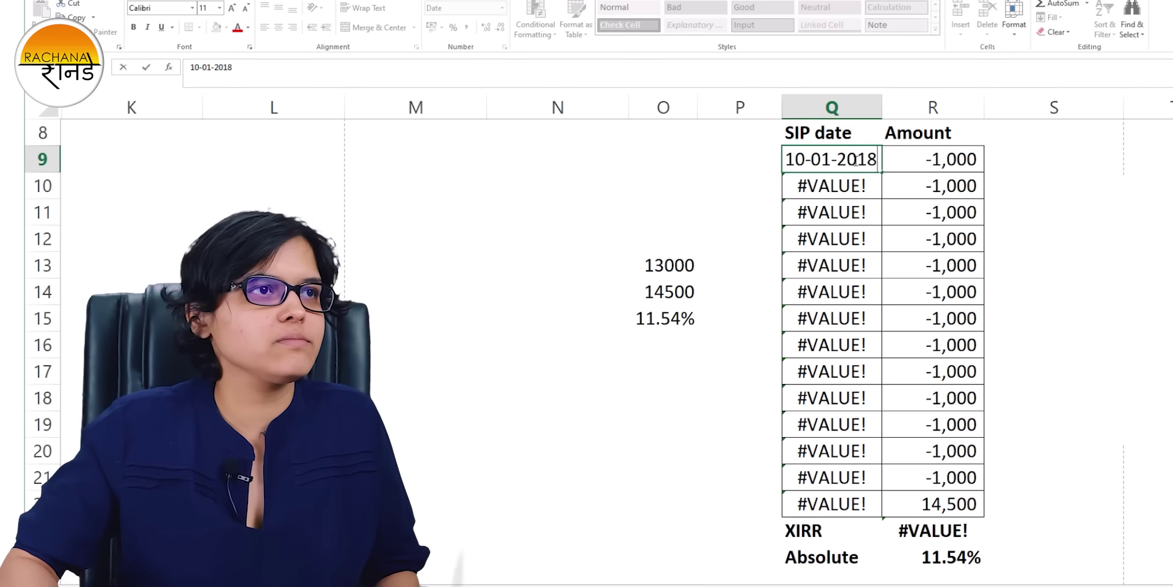
key(Return)
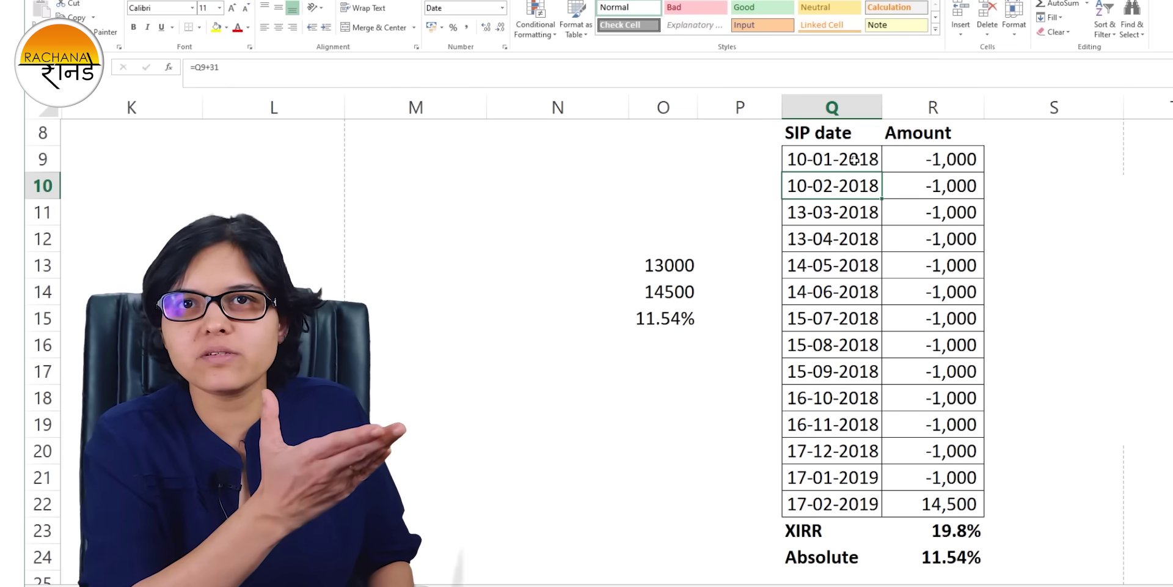